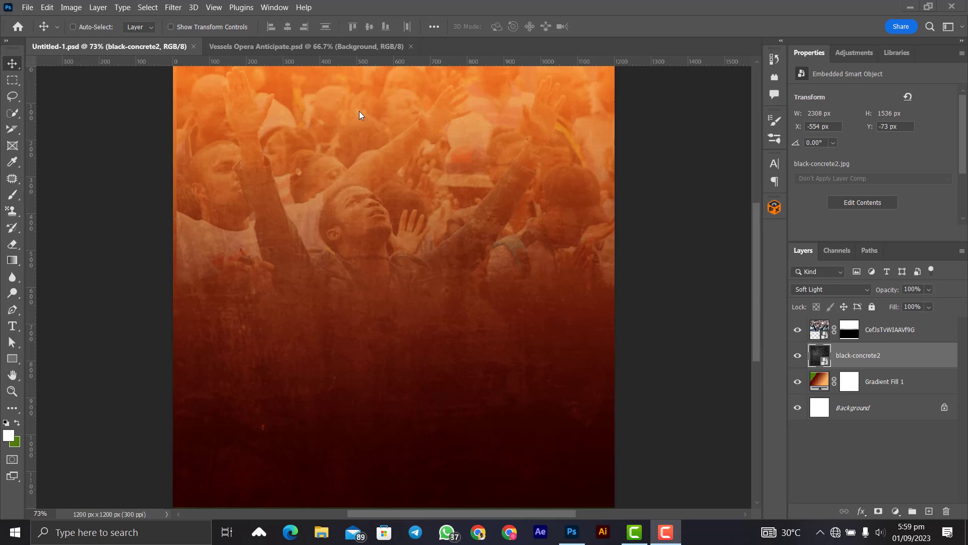
# - Delete the crowd, texture and gradient layers from the crowd design document
pyautogui.click(305, 44)
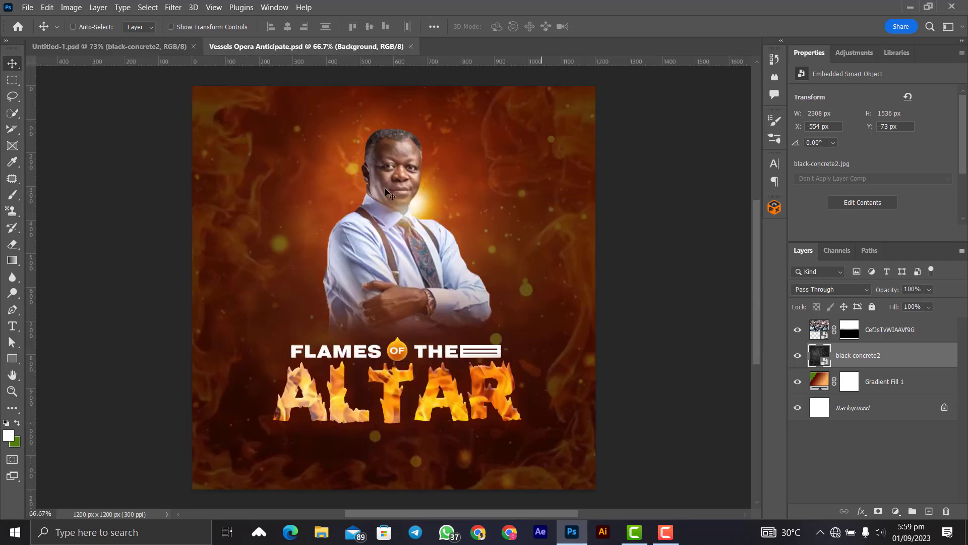
pyautogui.click(157, 45)
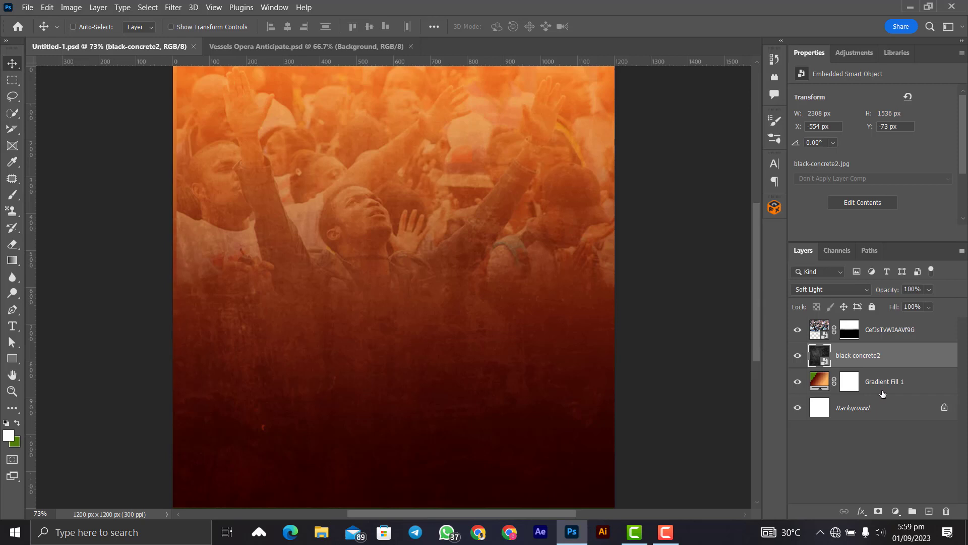
pyautogui.click(882, 385)
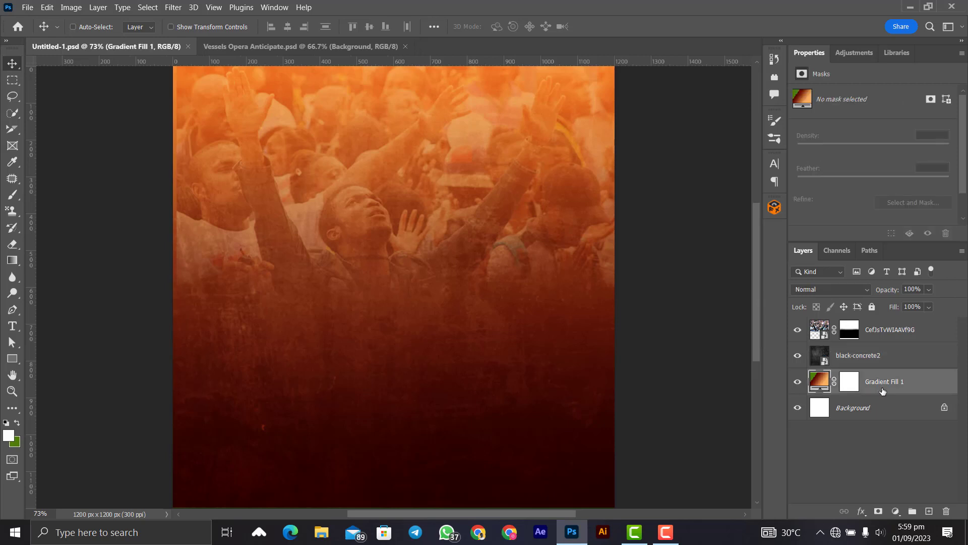
pyautogui.keyDown('shift'); pyautogui.click(892, 327); pyautogui.keyUp('shift')
pyautogui.press('Delete')
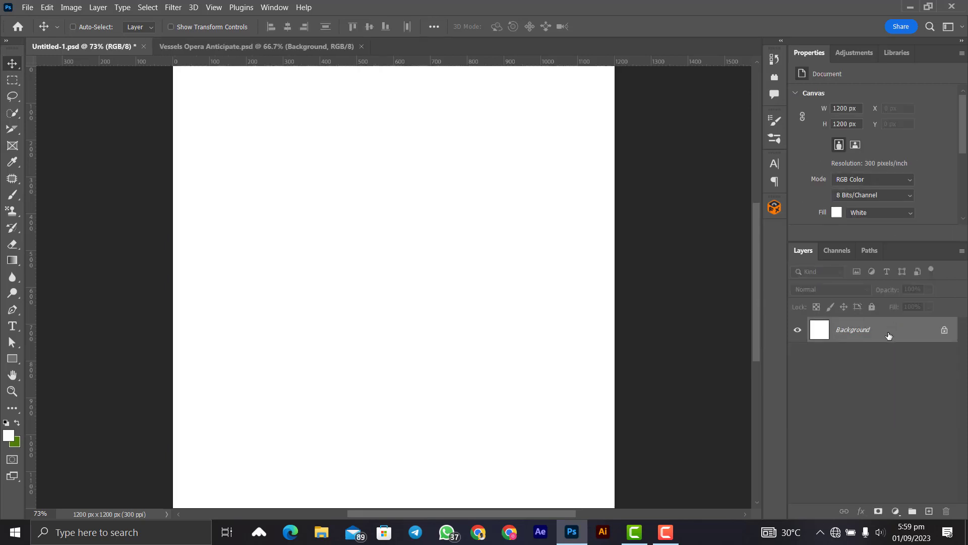
pyautogui.press('F10')
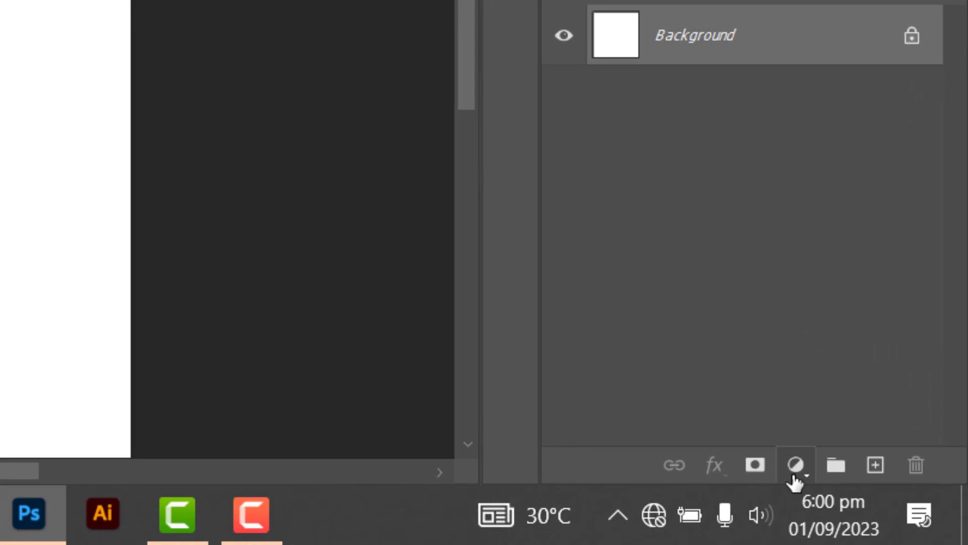
# - Add a Gradient fill layer based on the first Basics gradient preset
pyautogui.click(795, 465)
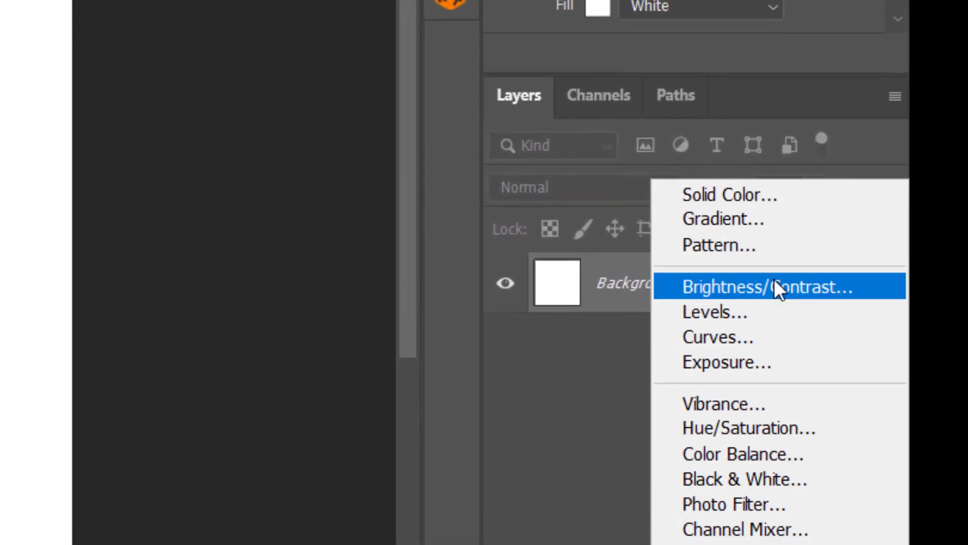
pyautogui.click(742, 221)
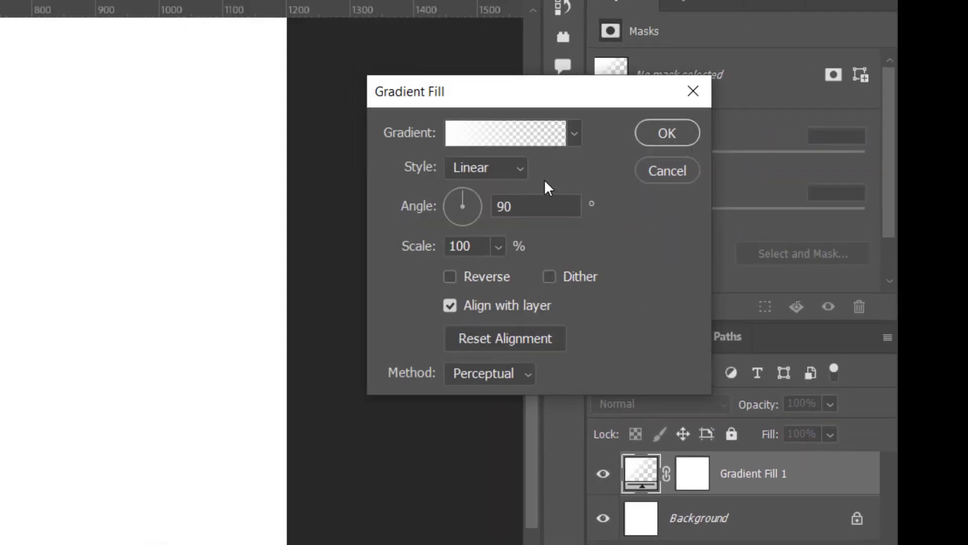
pyautogui.click(572, 133)
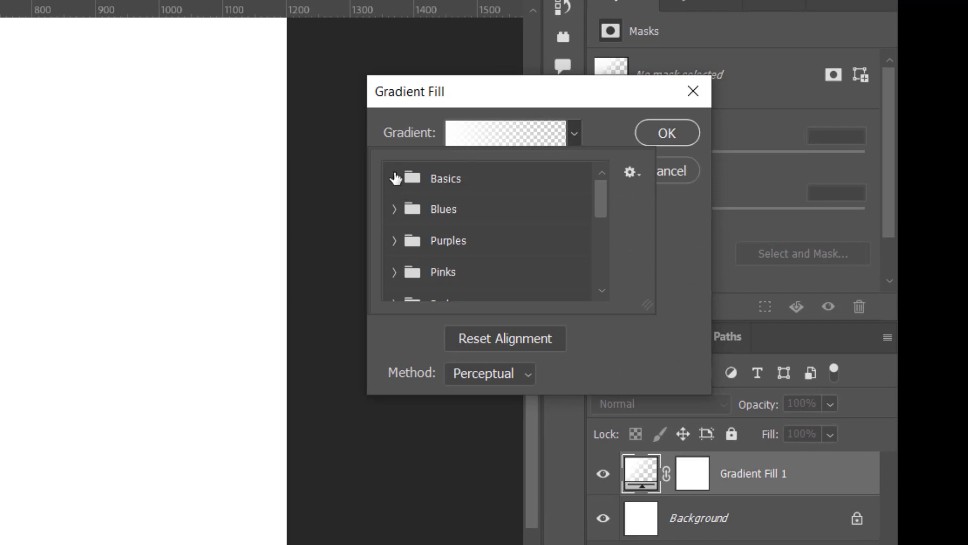
pyautogui.click(393, 176)
pyautogui.click(425, 220)
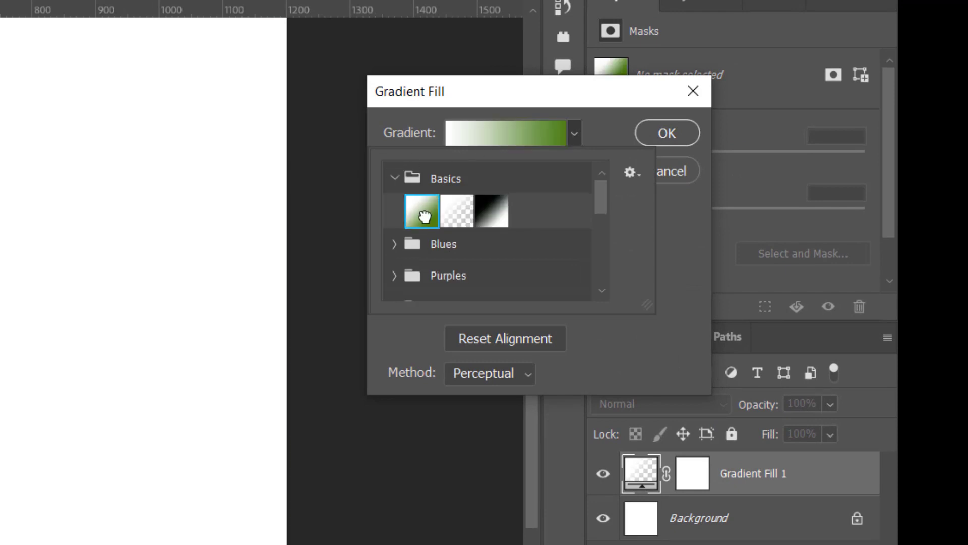
pyautogui.click(475, 138)
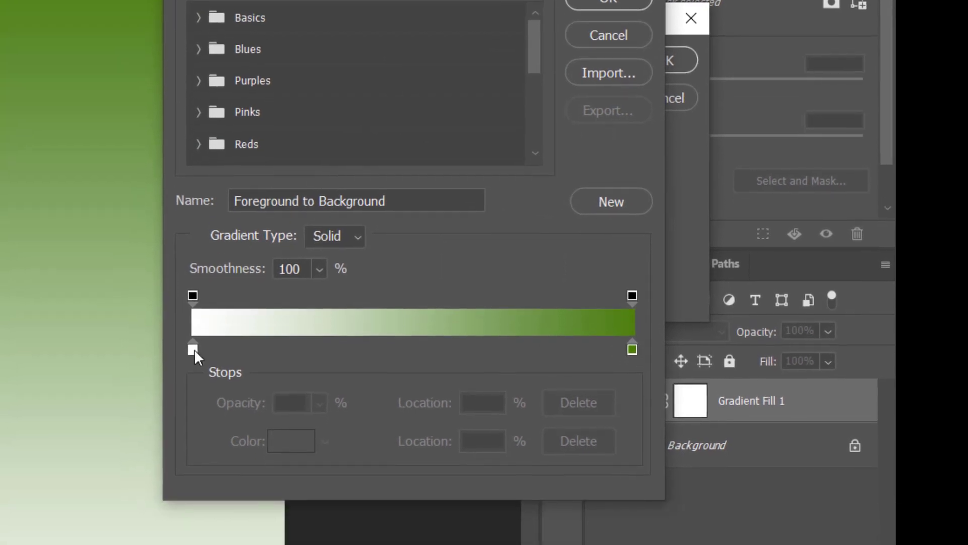
# - Set the gradient's left colour stop to dark red #3b0000
pyautogui.click(189, 229)
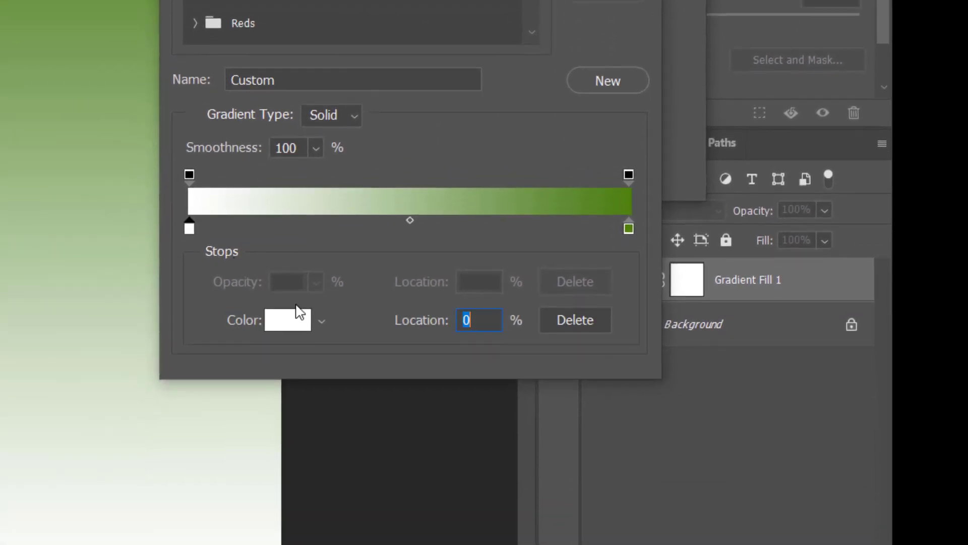
pyautogui.click(297, 322)
pyautogui.moveTo(494, 306); pyautogui.dragTo(589, 389)
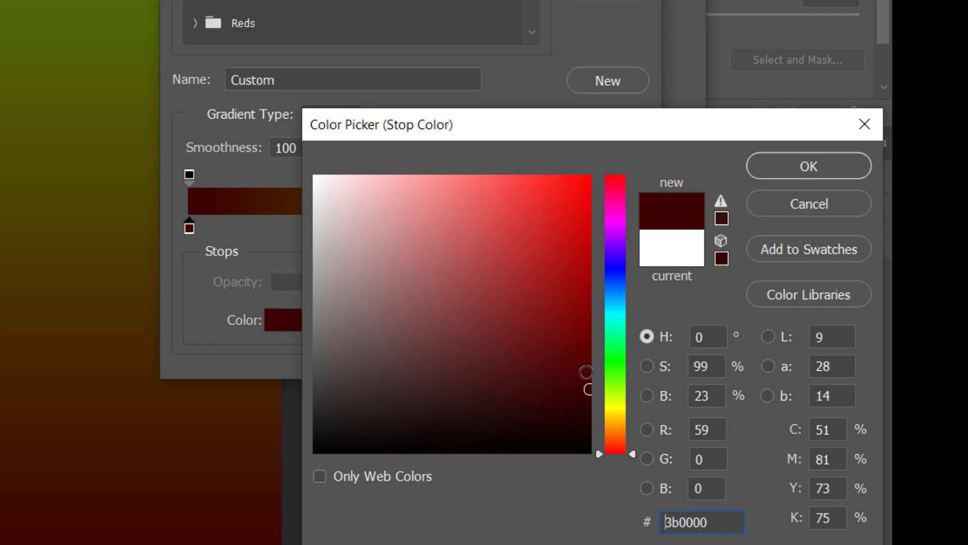
pyautogui.press('Return')
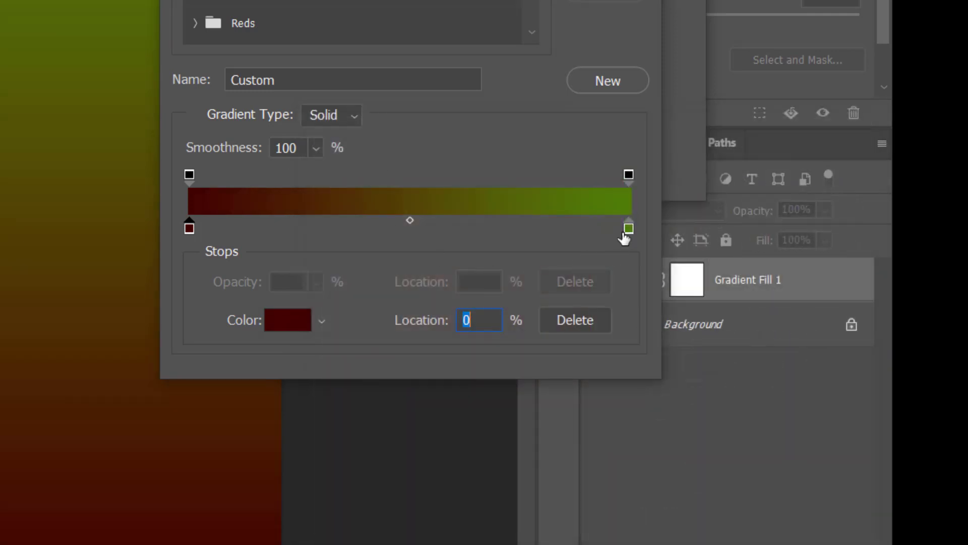
# - Set the right colour stop to light orange #ffac69 and apply the gradient fill
pyautogui.click(629, 228)
pyautogui.click(287, 320)
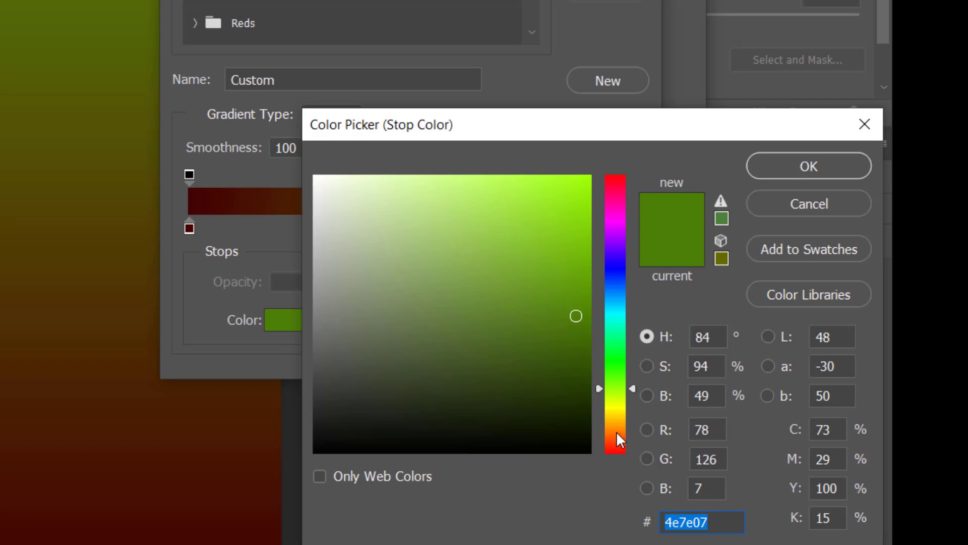
pyautogui.click(616, 431)
pyautogui.click(477, 174)
pyautogui.click(786, 163)
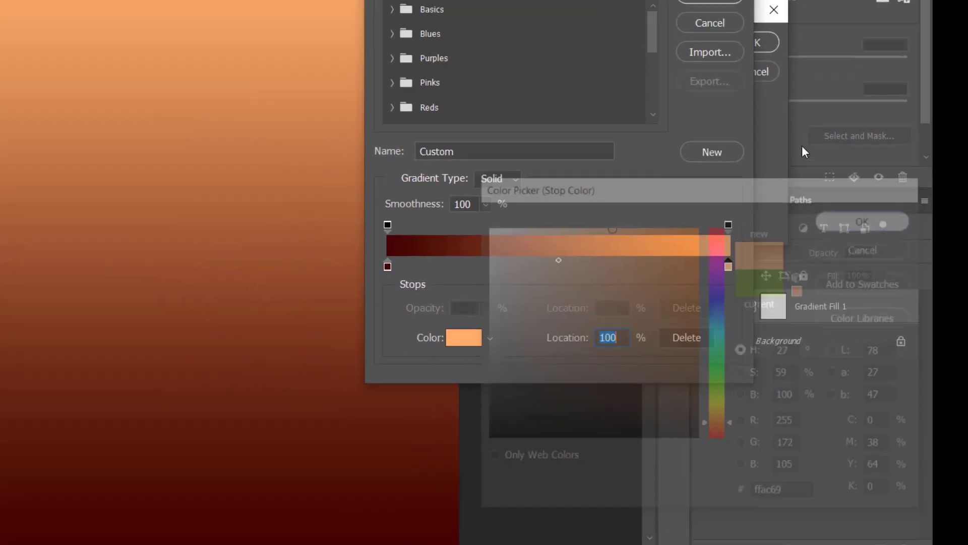
pyautogui.click(799, 97)
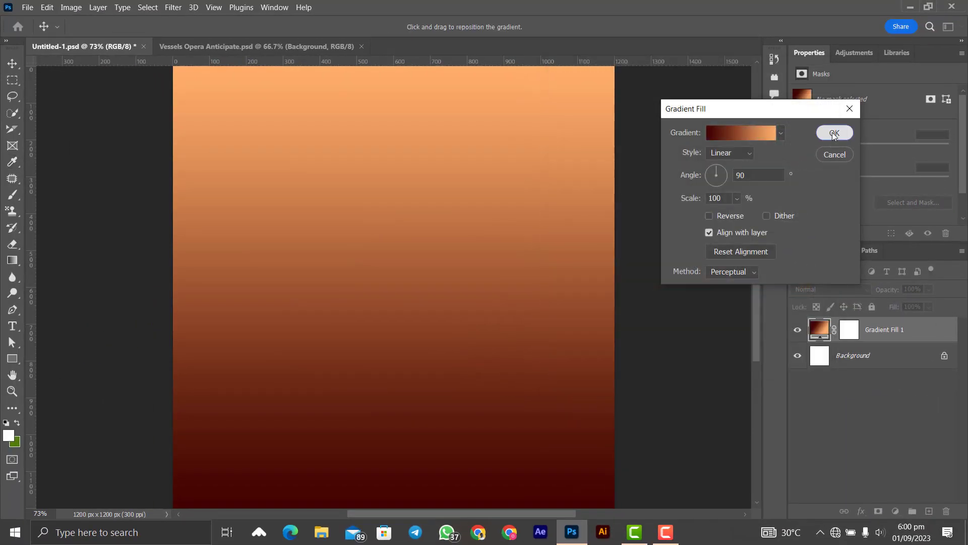
pyautogui.click(835, 134)
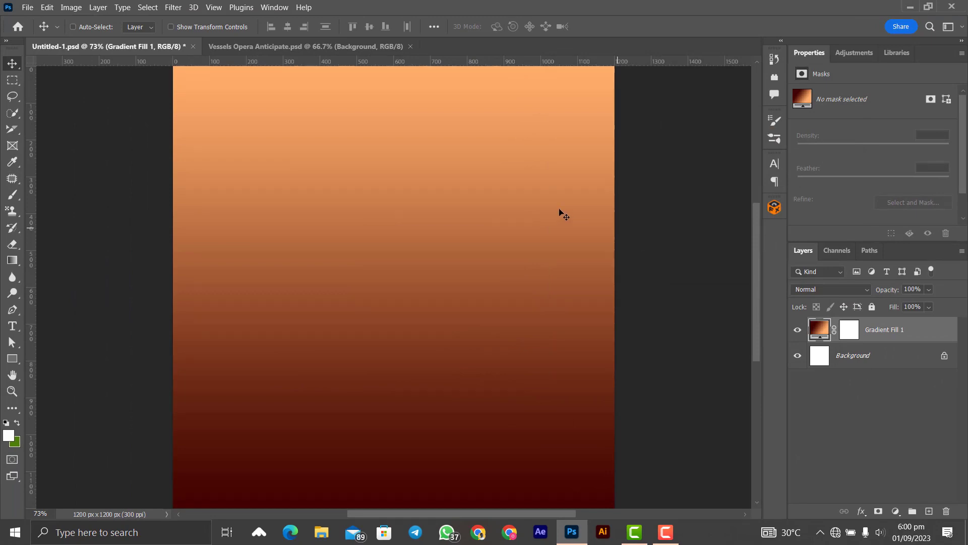
# - Place Embedded the crowd worship photo and position it across the canvas top half
pyautogui.click(46, 7)
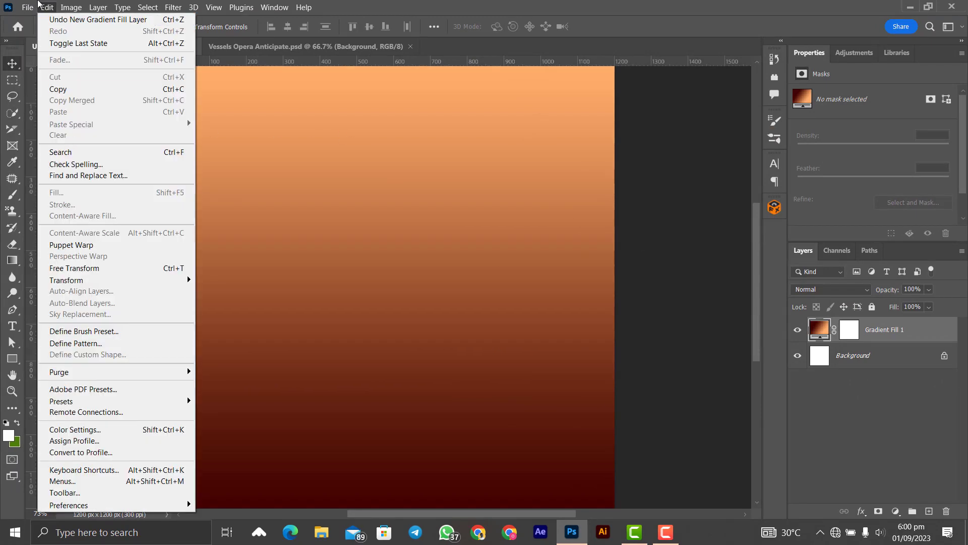
pyautogui.click(60, 245)
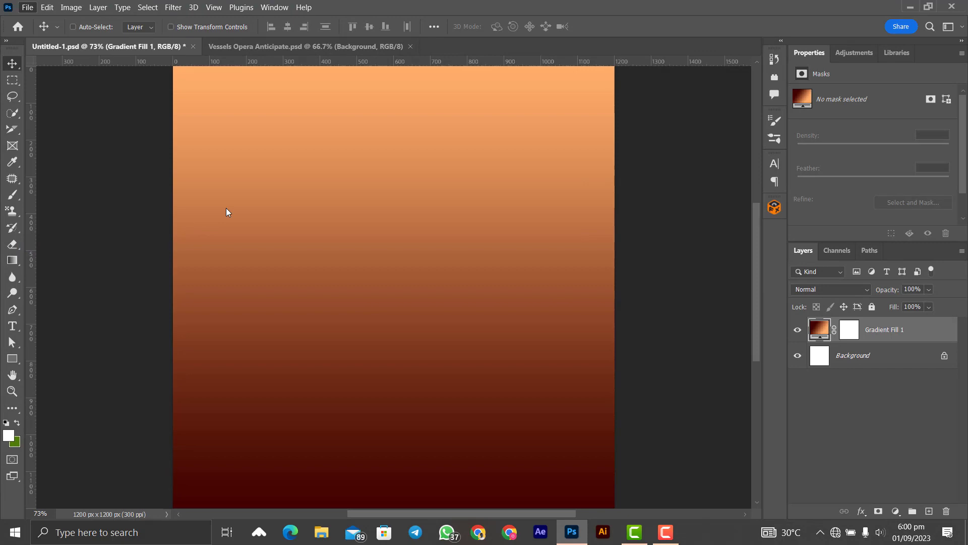
pyautogui.moveTo(482, 349); pyautogui.dragTo(482, 172)
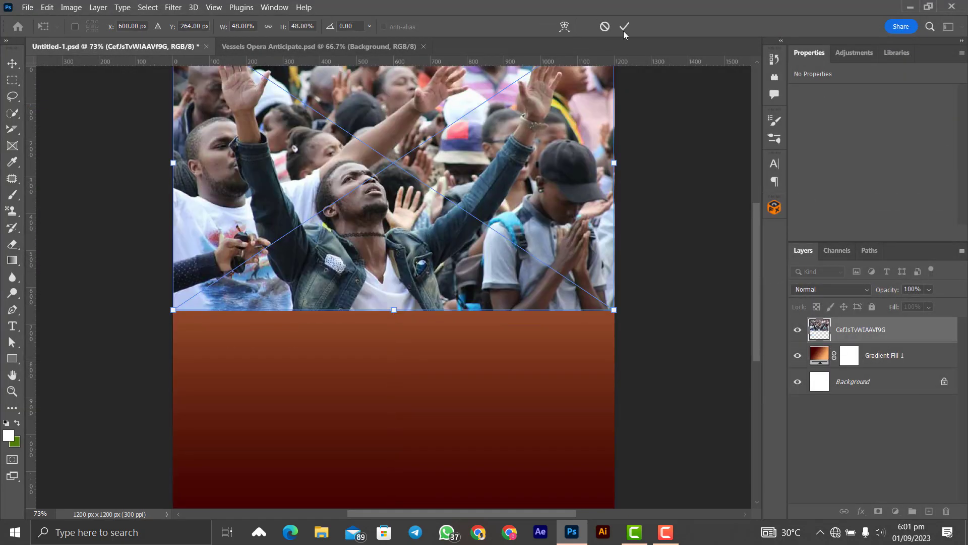
pyautogui.click(624, 31)
pyautogui.click(860, 289)
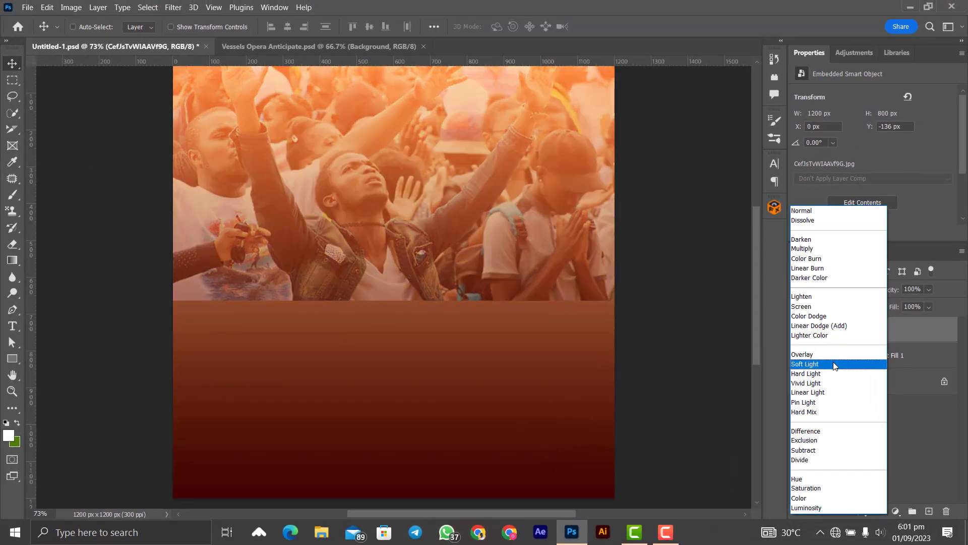
# - Set the crowd photo layer to Soft Light and add a layer mask to it
pyautogui.click(835, 367)
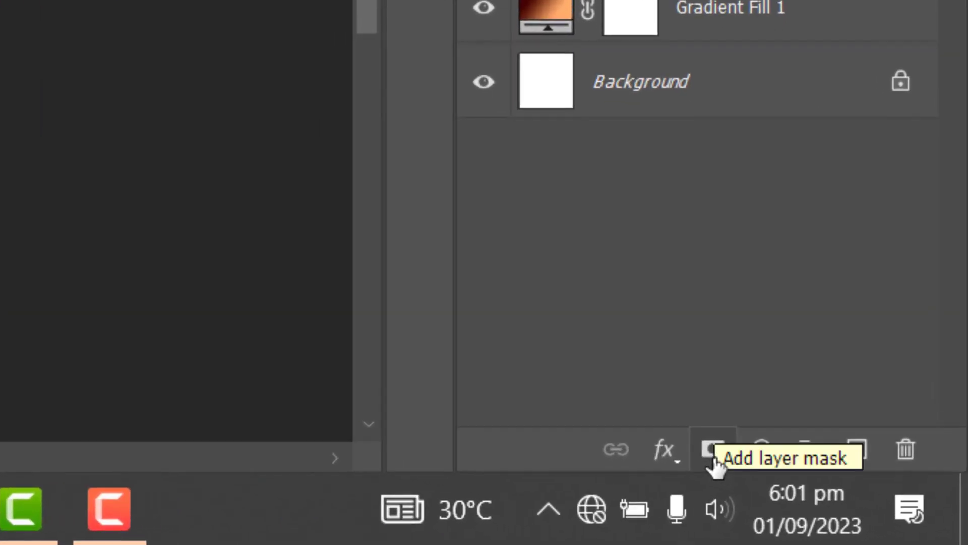
pyautogui.click(712, 454)
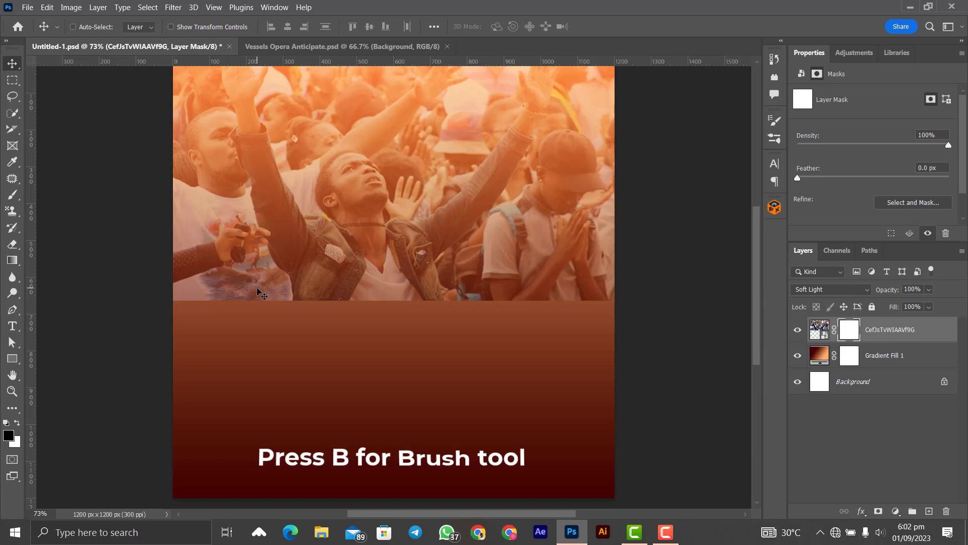
# - Set up a soft brush around 385 px at 0% hardness with swapped colours
pyautogui.press('b')
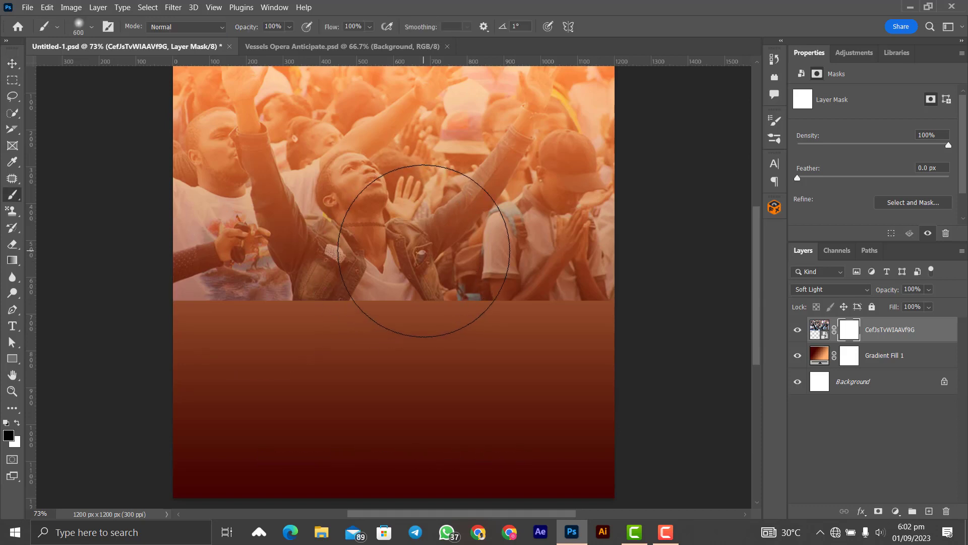
pyautogui.rightClick(416, 246)
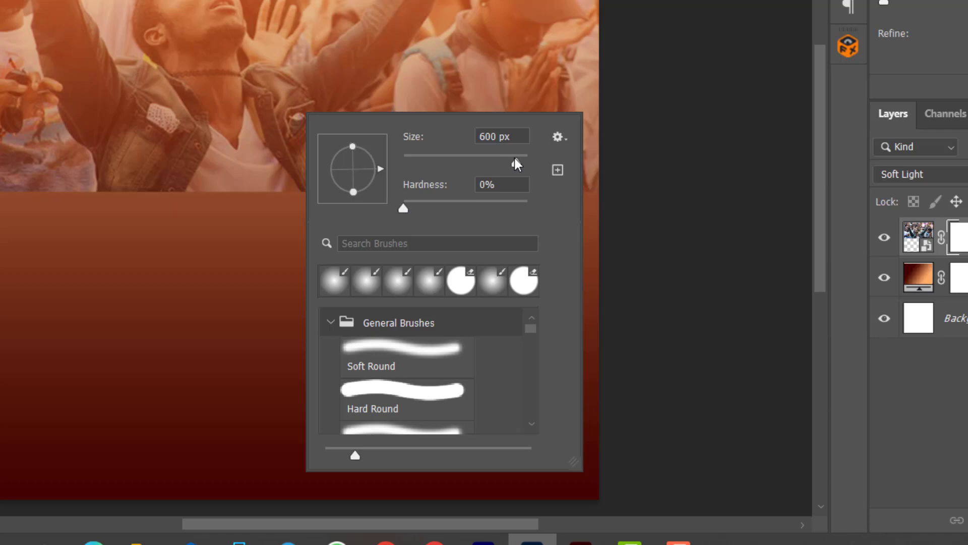
pyautogui.moveTo(504, 163); pyautogui.dragTo(514, 165)
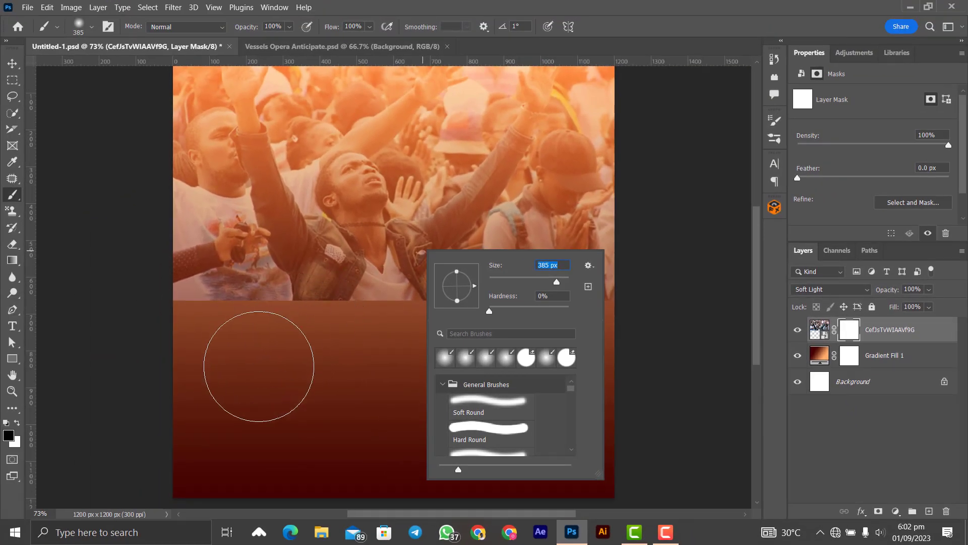
pyautogui.press('Return')
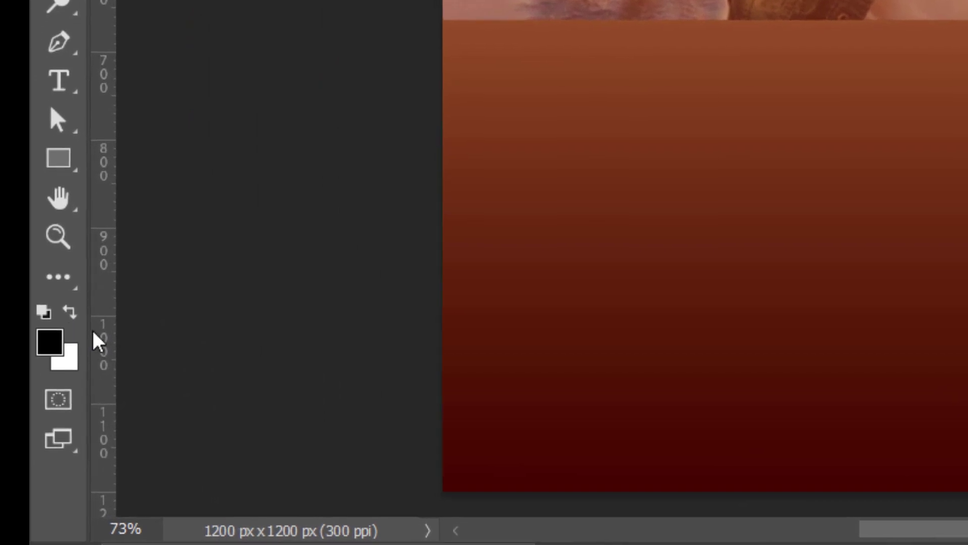
pyautogui.click(71, 313)
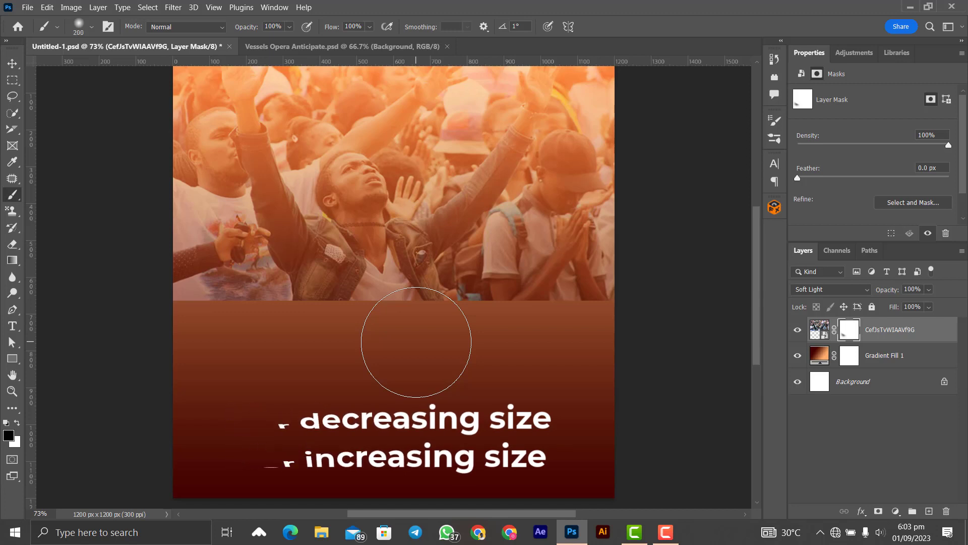
# - Enlarge the brush and paint black on the mask across the photo's lower half
pyautogui.press(']')
pyautogui.press(']')
pyautogui.press(']')
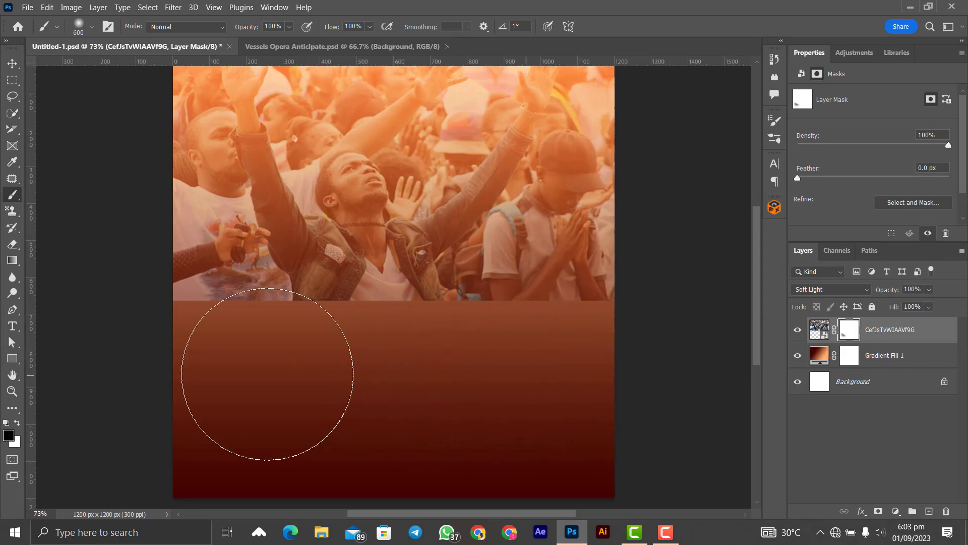
pyautogui.moveTo(265, 368); pyautogui.dragTo(268, 368)
pyautogui.moveTo(657, 369); pyautogui.dragTo(308, 286)
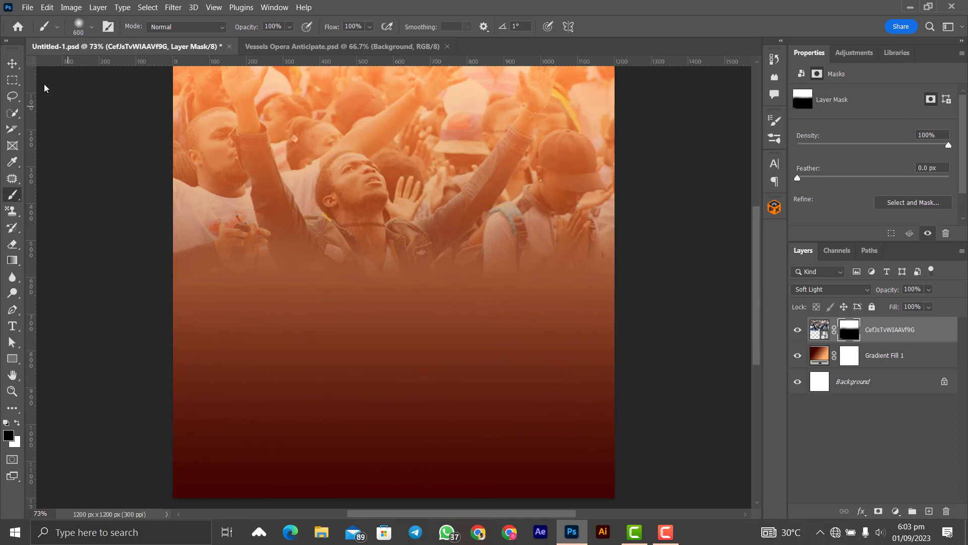
pyautogui.click(12, 64)
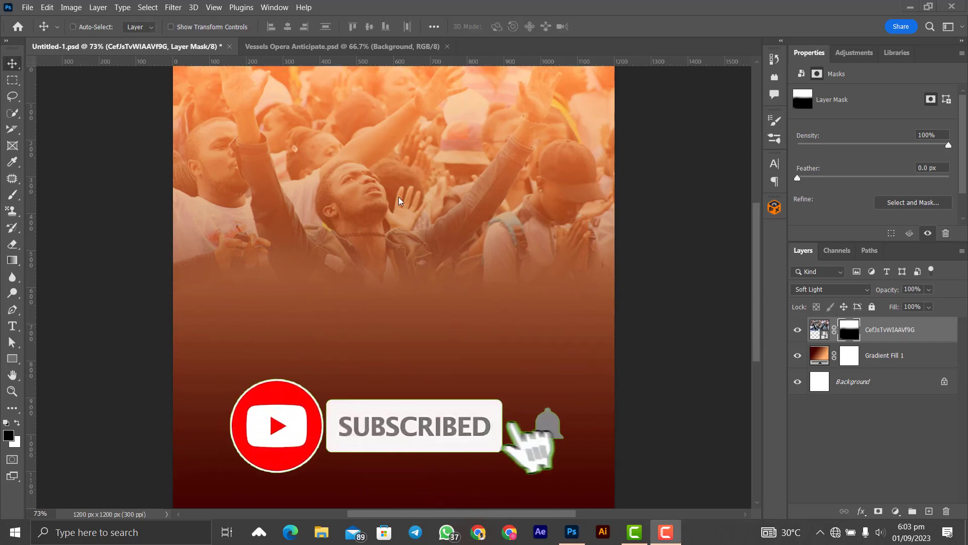
# - Place the black-concrete2 texture and scale it past the canvas edges
pyautogui.click(27, 7)
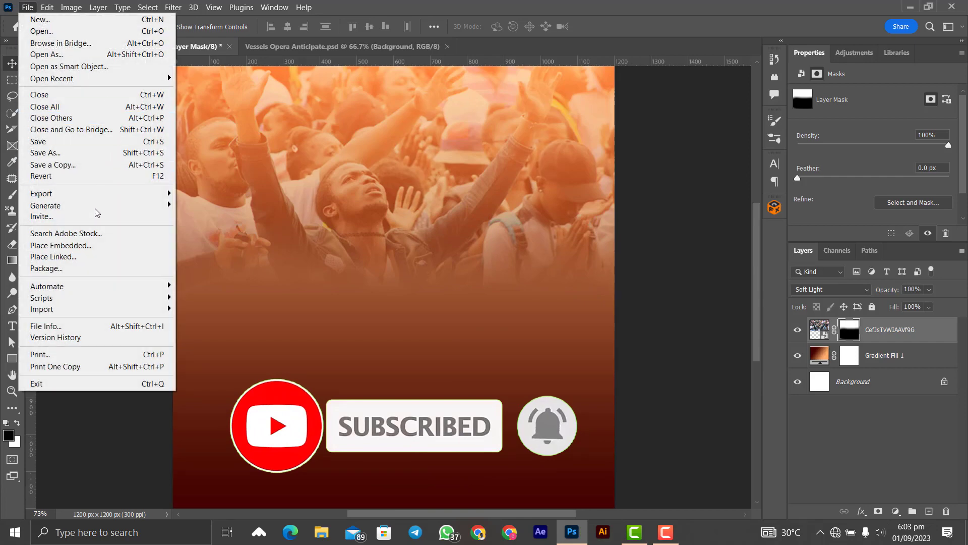
pyautogui.click(91, 246)
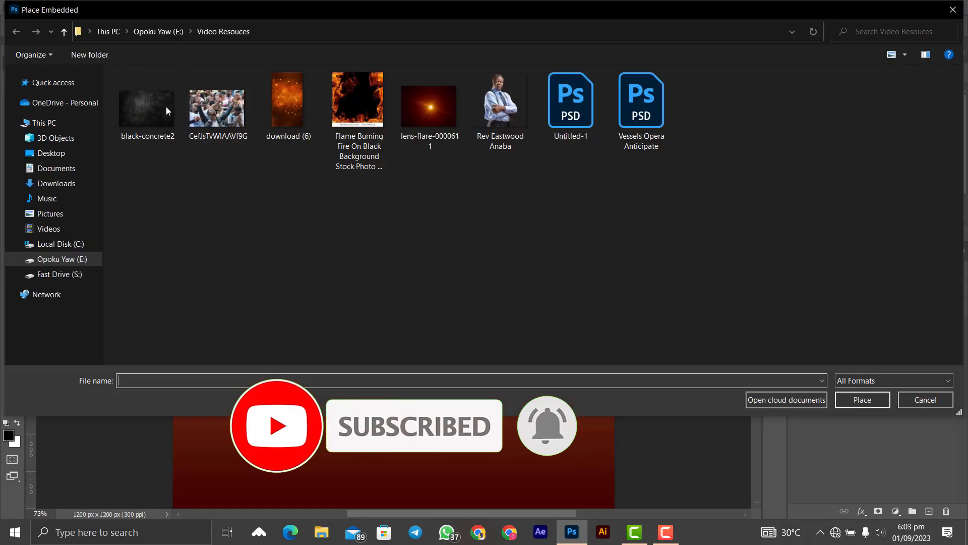
pyautogui.doubleClick(144, 107)
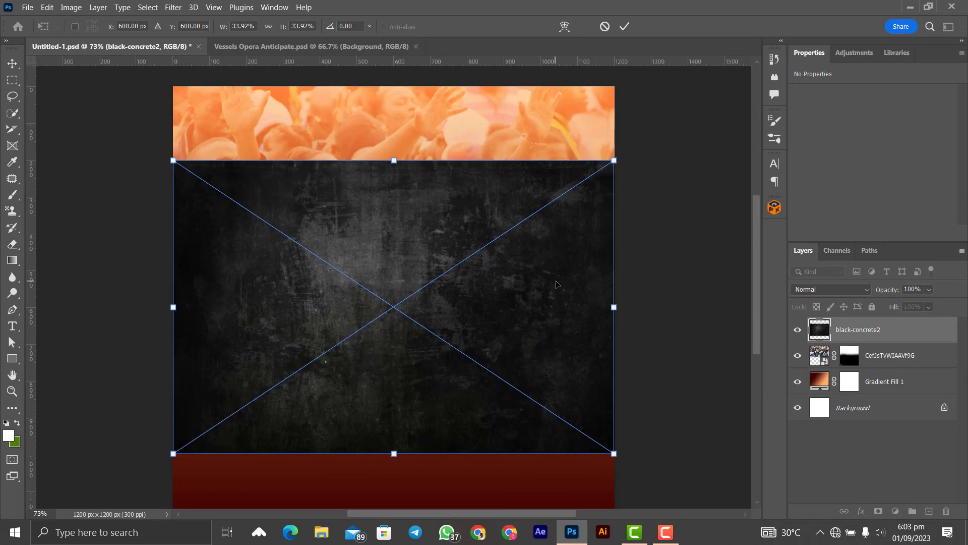
pyautogui.moveTo(613, 454); pyautogui.dragTo(749, 461)
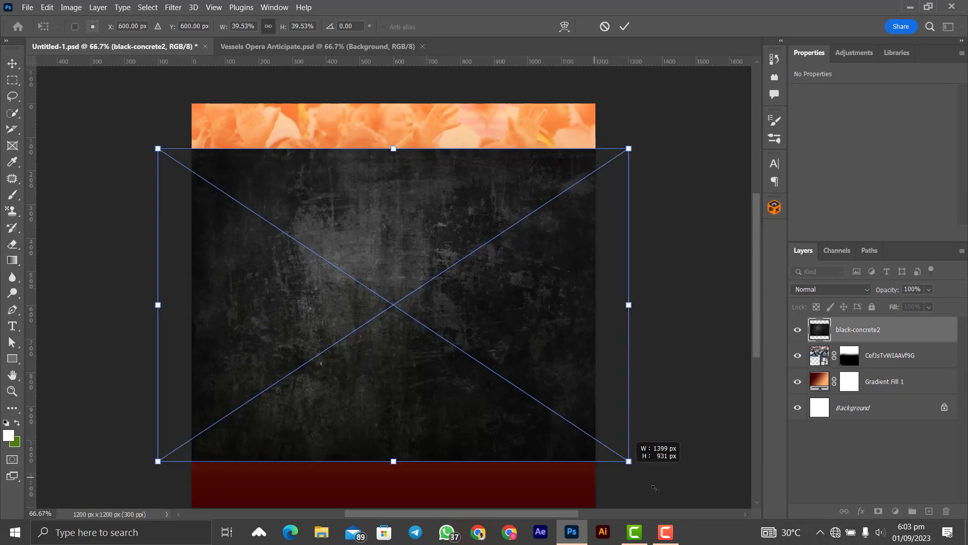
pyautogui.hotkey('ctrl', '-')
pyautogui.scroll(2, 641, 444)
pyautogui.scroll(1, 648, 427)
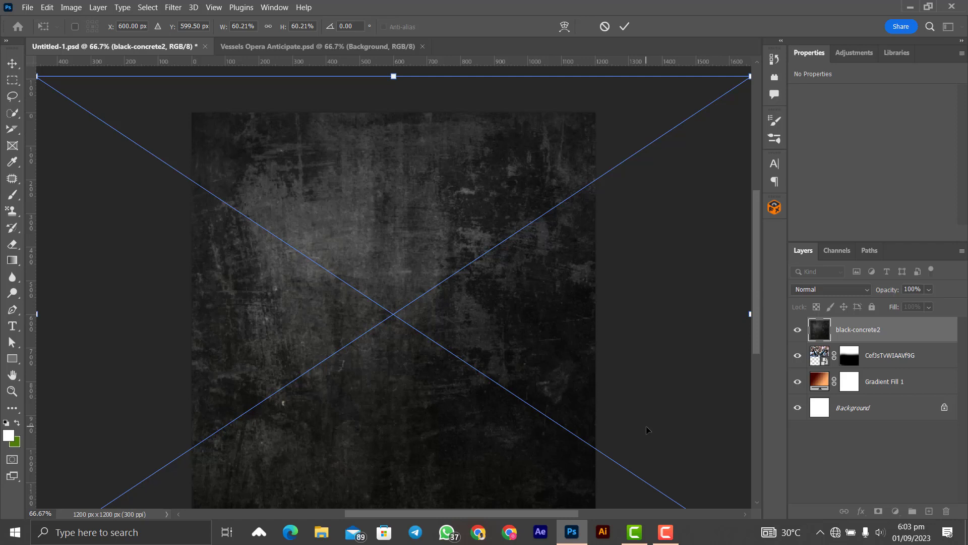
pyautogui.scroll(-1, 649, 426)
pyautogui.scroll(-1, 648, 426)
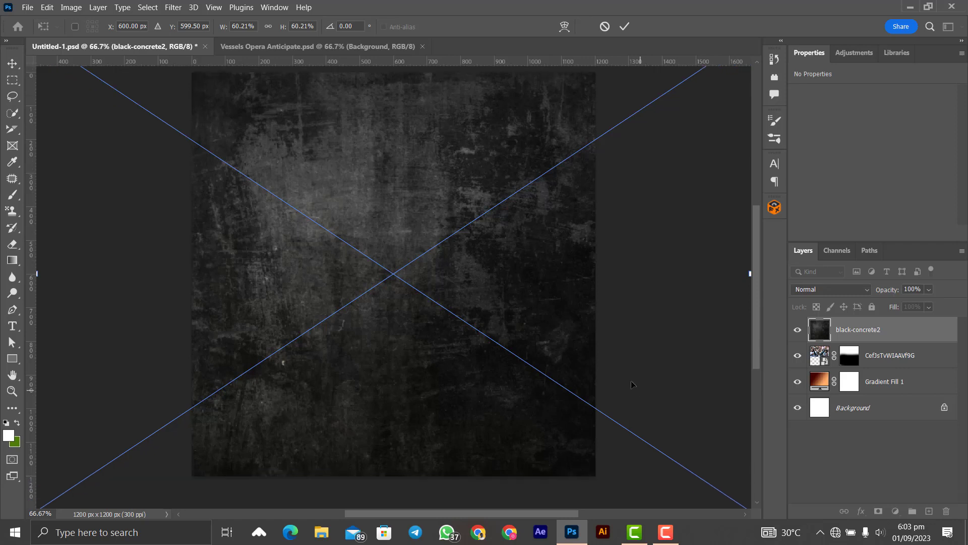
pyautogui.click(625, 29)
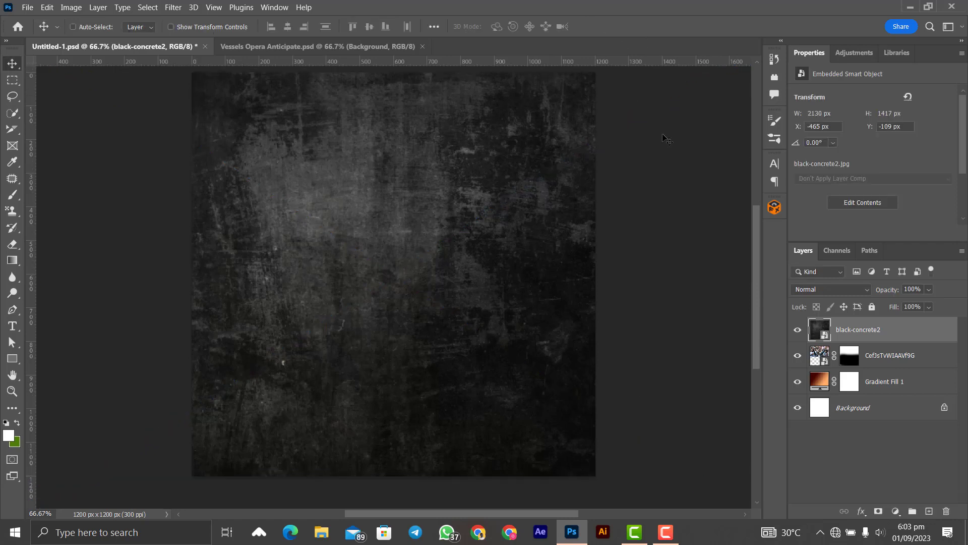
# - Set the concrete texture to Soft Light at 79% and the crowd photo to 54% opacity
pyautogui.click(848, 288)
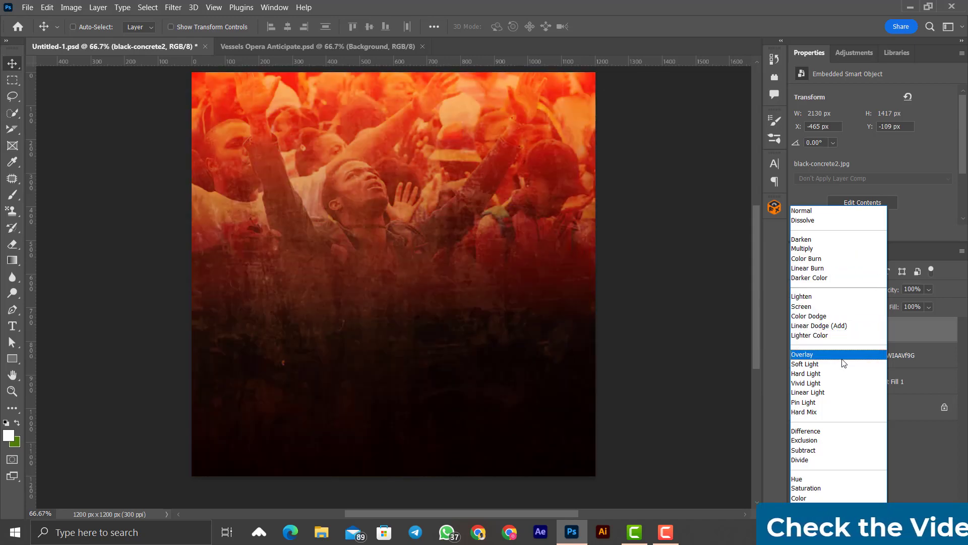
pyautogui.click(841, 364)
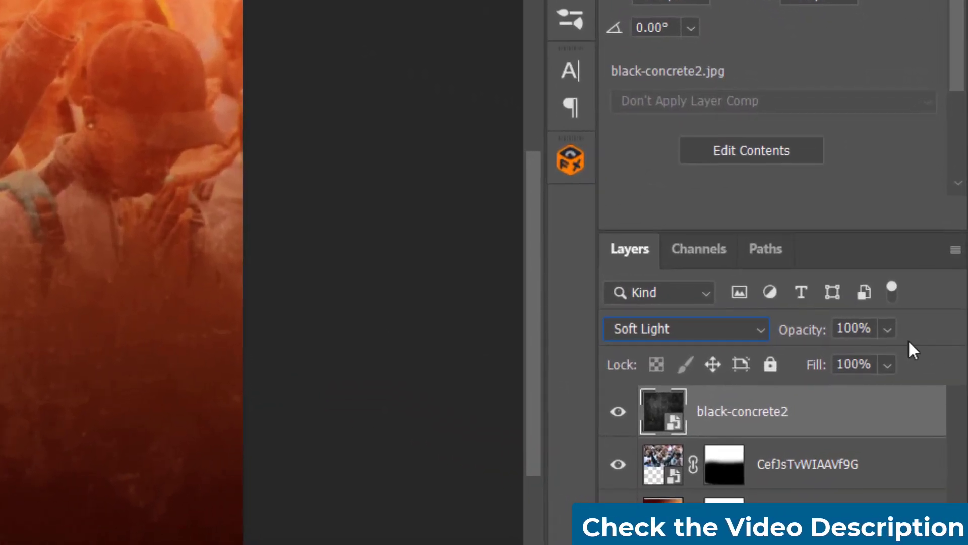
pyautogui.click(928, 289)
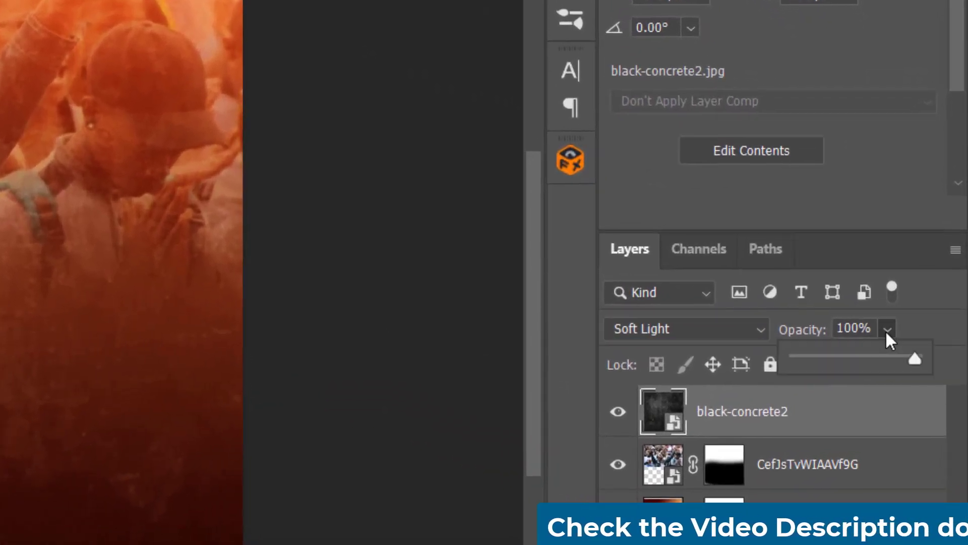
pyautogui.moveTo(913, 358)
pyautogui.mouseDown()
pyautogui.moveTo(876, 362)
pyautogui.moveTo(885, 357)
pyautogui.mouseUp()
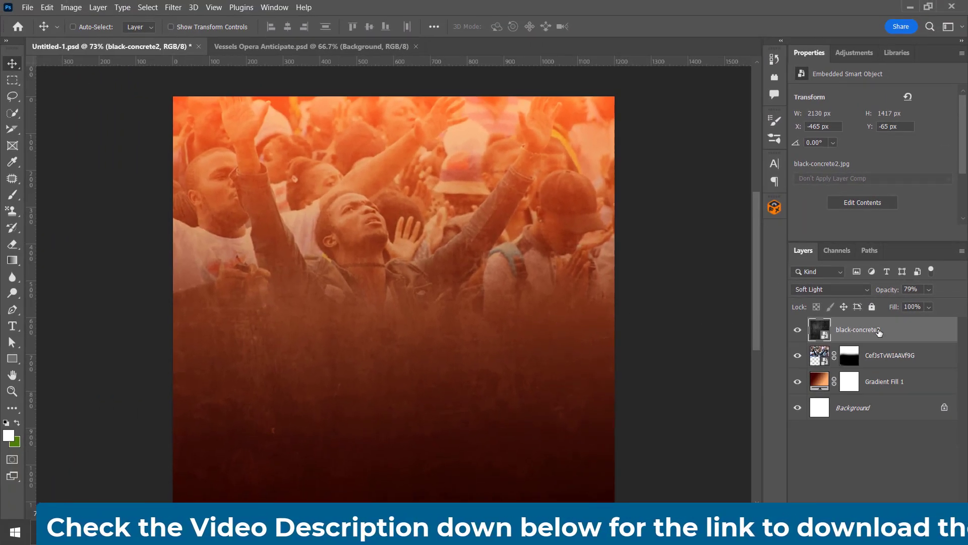
pyautogui.click(899, 357)
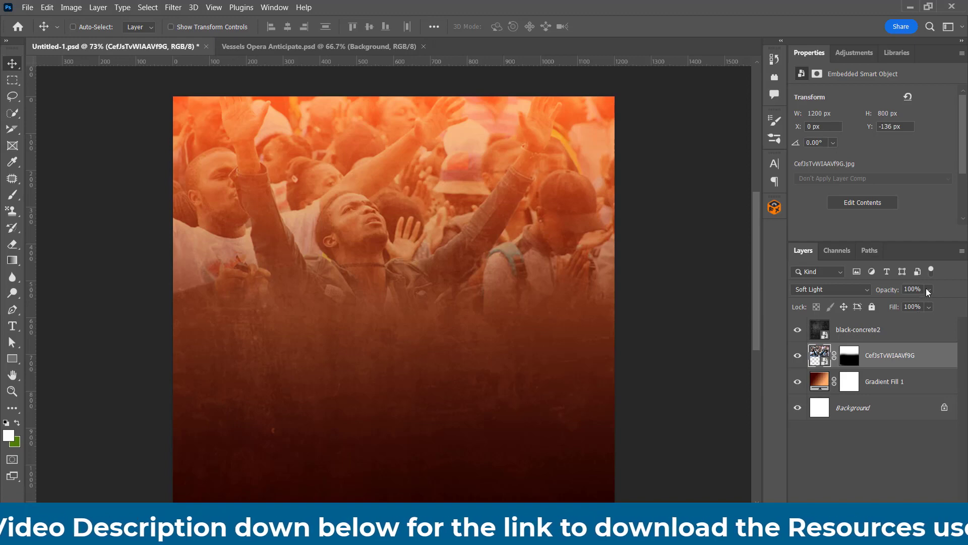
pyautogui.moveTo(929, 293); pyautogui.dragTo(917, 309)
pyautogui.scroll(-1, 594, 246)
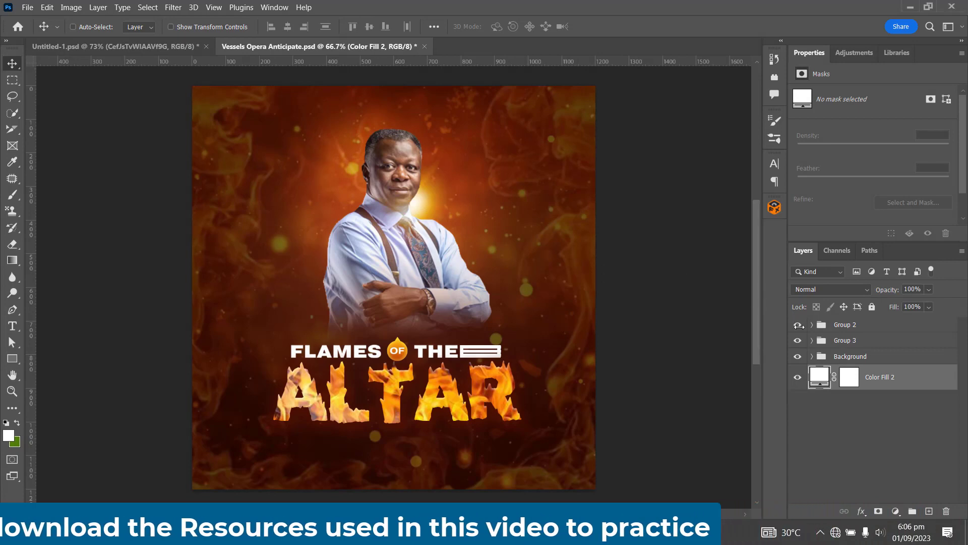
# - Hide the flyer's layers and place the download (6) ember image enlarged over the canvas
pyautogui.click(798, 340)
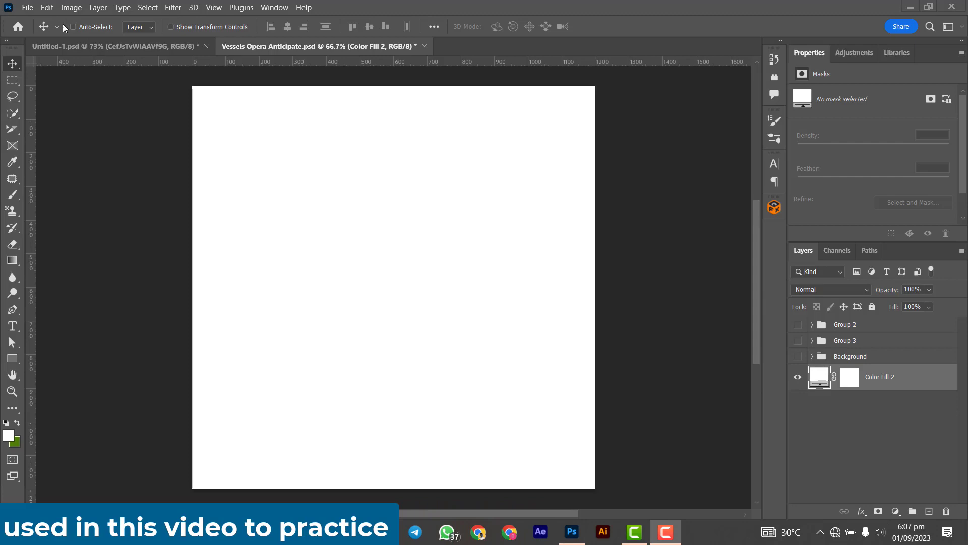
pyautogui.click(27, 7)
pyautogui.click(62, 244)
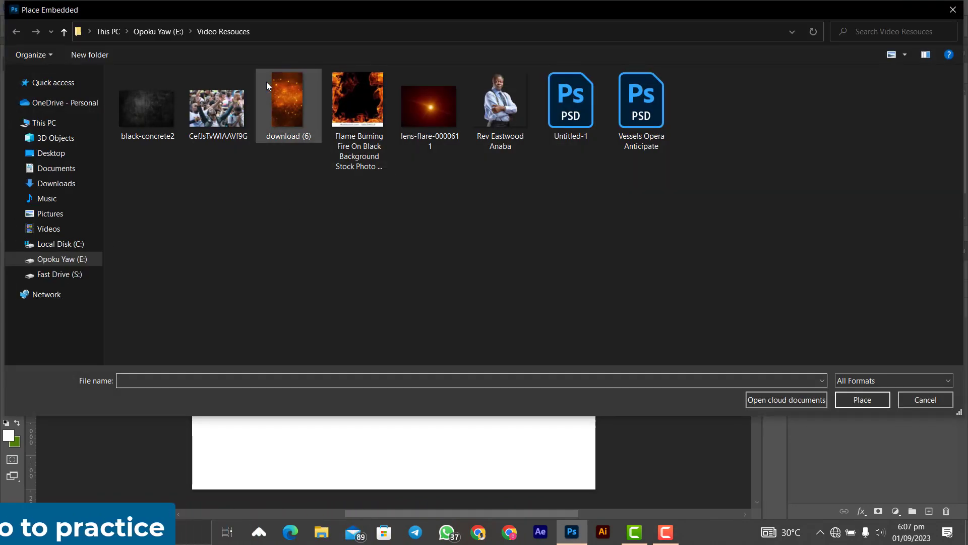
pyautogui.doubleClick(271, 81)
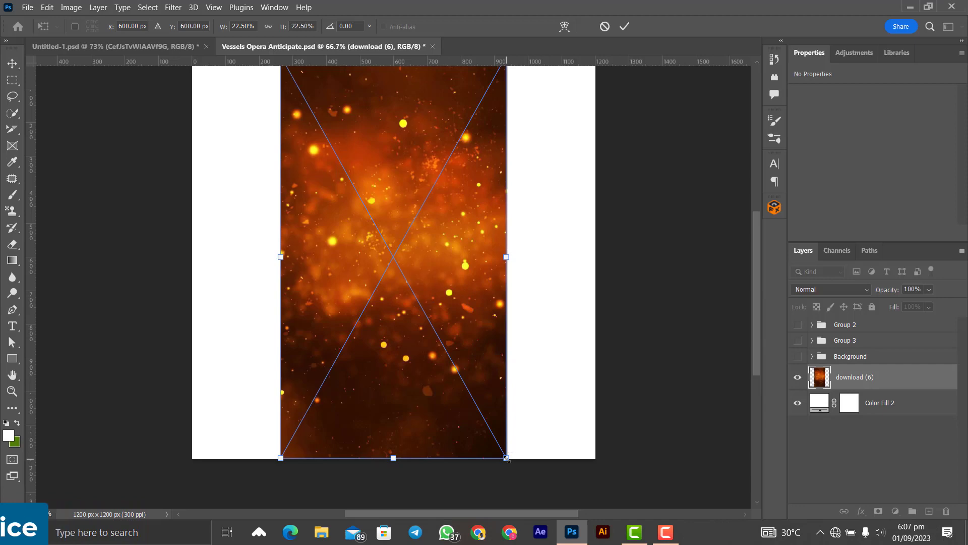
pyautogui.moveTo(506, 457); pyautogui.dragTo(575, 454)
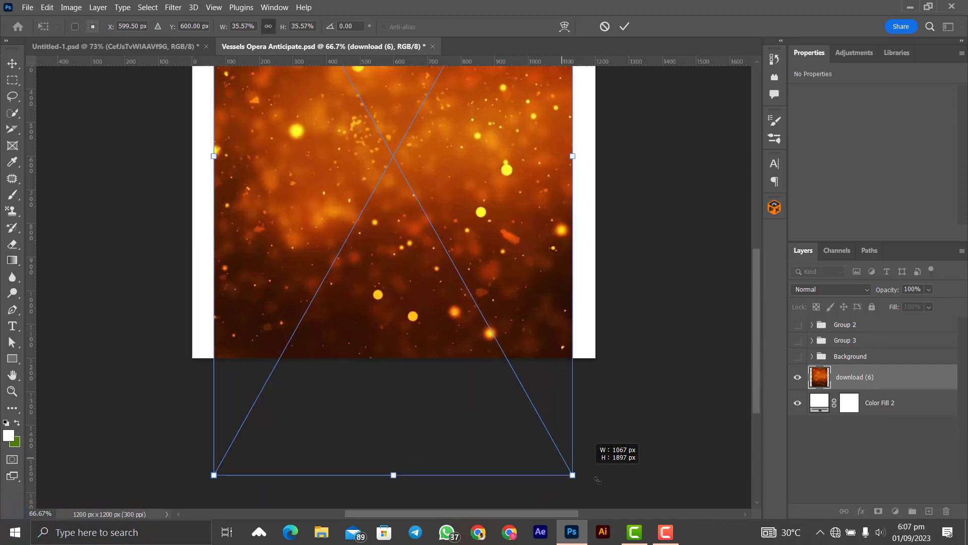
pyautogui.moveTo(597, 479); pyautogui.dragTo(652, 440)
pyautogui.scroll(3, 647, 437)
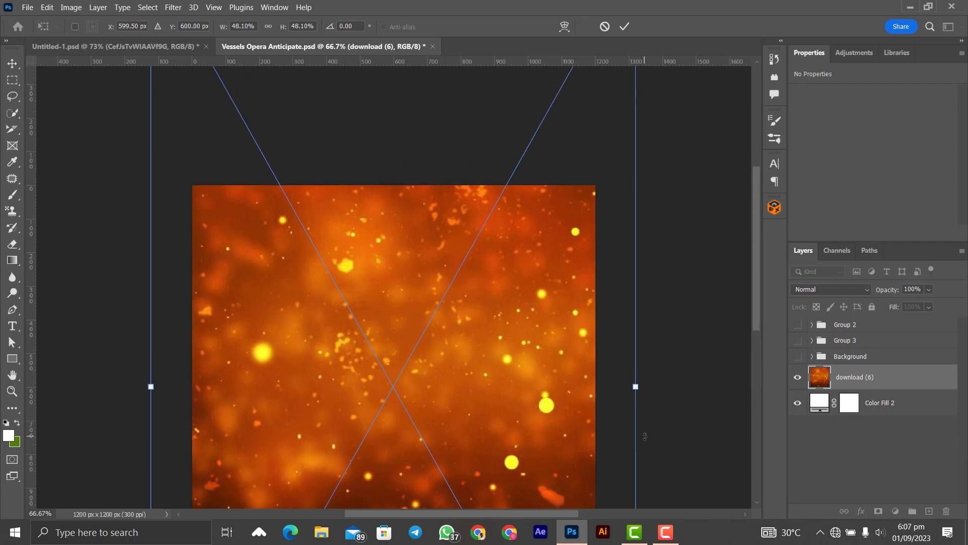
pyautogui.scroll(-5, 606, 420)
pyautogui.hotkey('ctrl', '-')
pyautogui.hotkey('ctrl', '-')
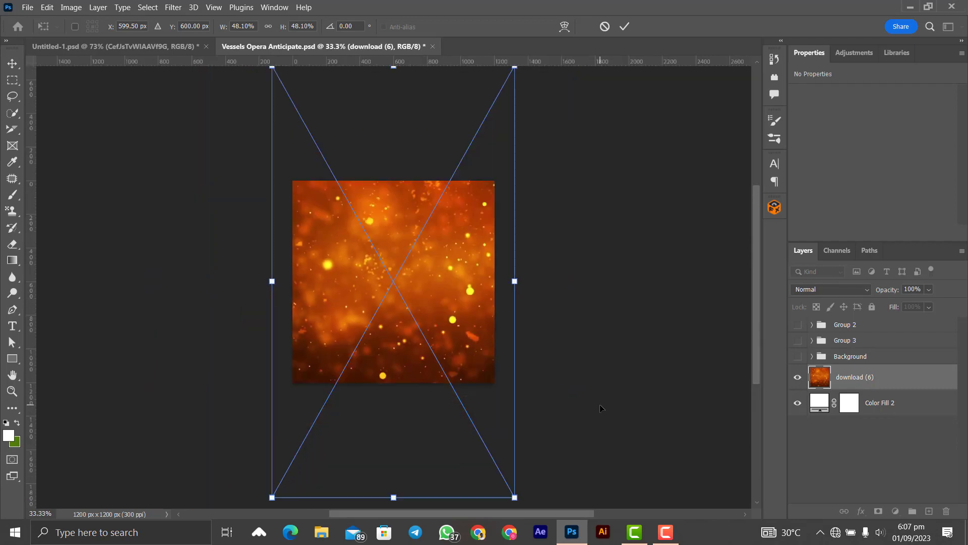
# - Place the Flame Burning Fire image, scale it to fill the canvas, and blend with Screen
pyautogui.click(624, 25)
pyautogui.click(27, 7)
pyautogui.click(59, 245)
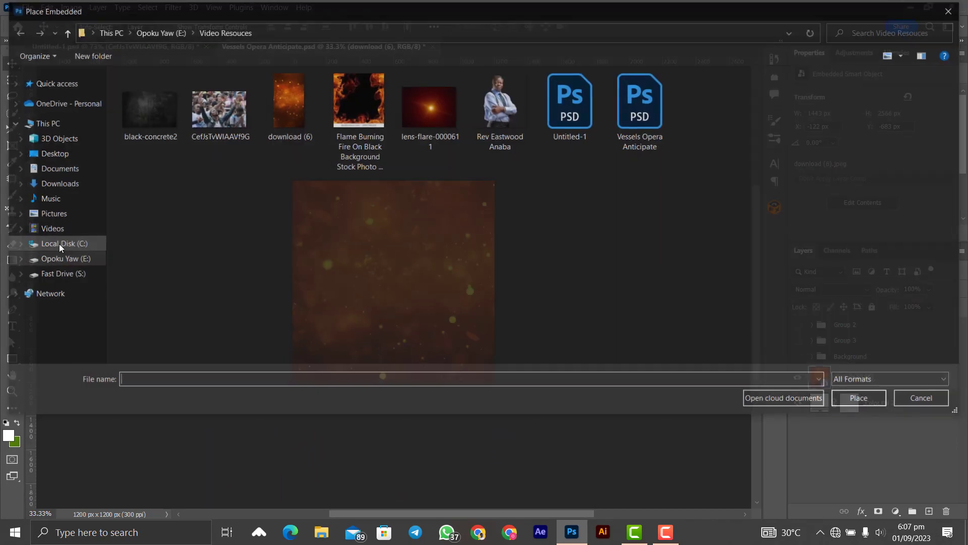
pyautogui.doubleClick(344, 115)
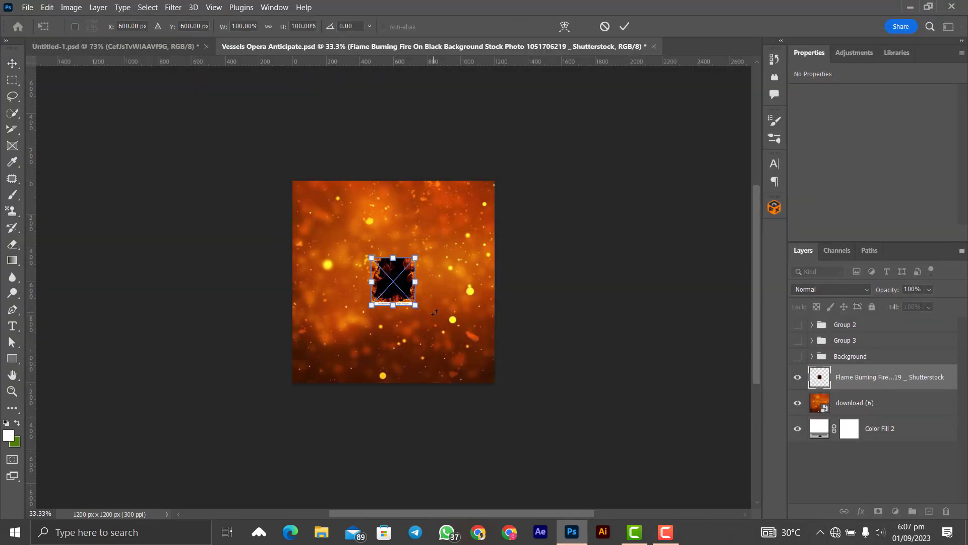
pyautogui.moveTo(414, 305)
pyautogui.mouseDown()
pyautogui.moveTo(481, 356)
pyautogui.moveTo(508, 404)
pyautogui.mouseUp()
pyautogui.press('Return')
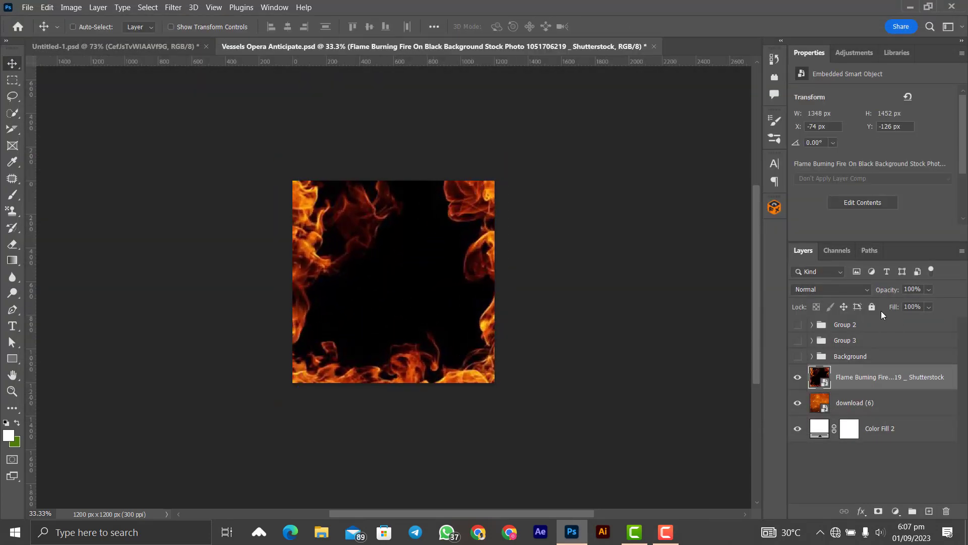
pyautogui.click(867, 289)
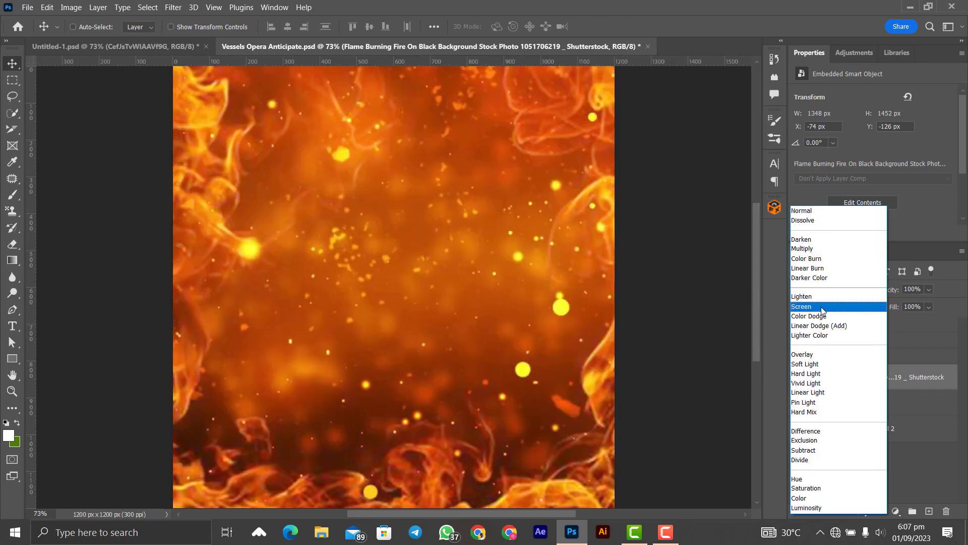
pyautogui.click(821, 306)
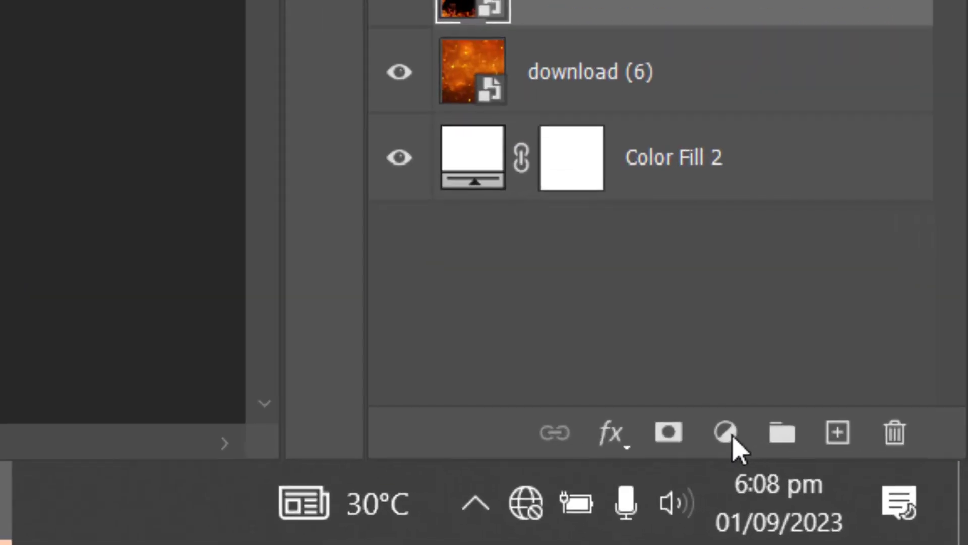
# - Add a black (000000) Solid Color fill layer above the flame image
pyautogui.click(719, 475)
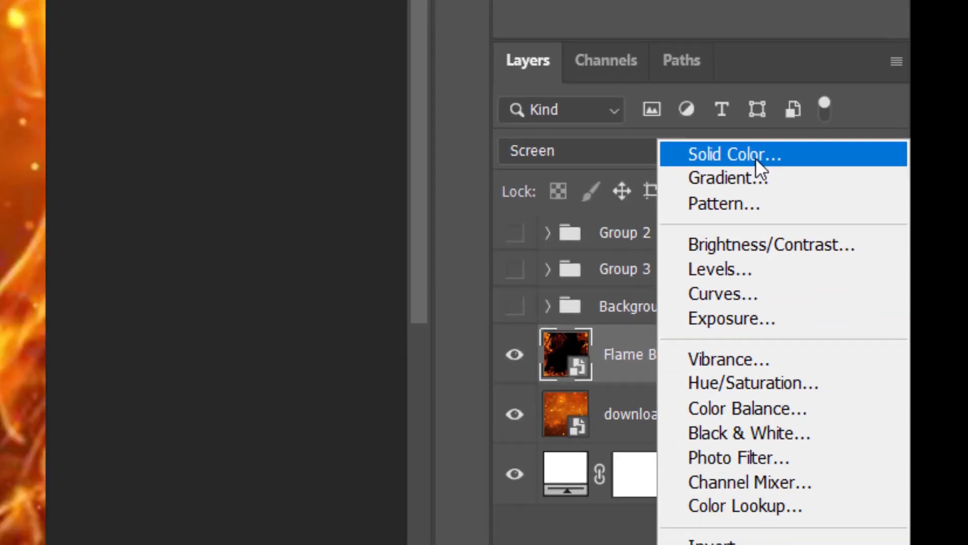
pyautogui.click(756, 158)
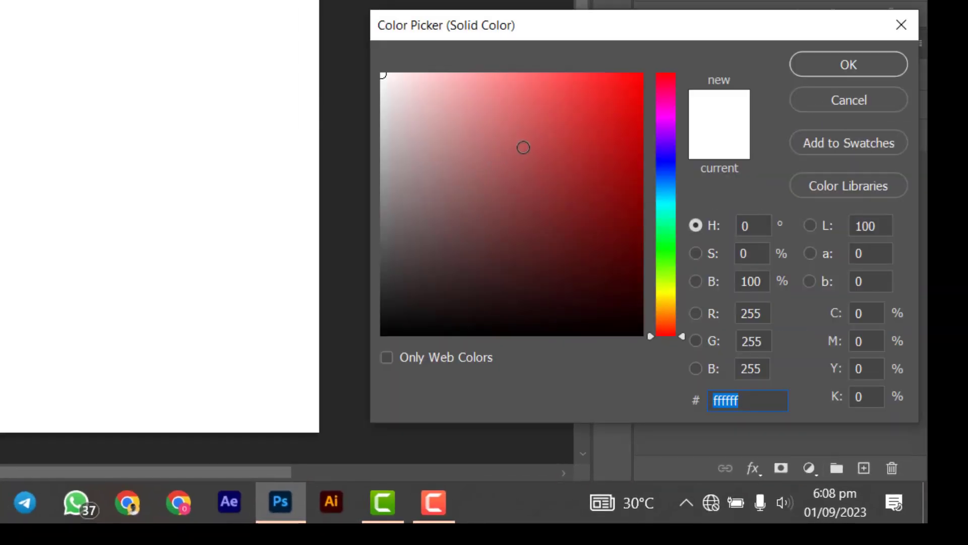
pyautogui.click(550, 143)
pyautogui.moveTo(464, 234); pyautogui.dragTo(382, 334)
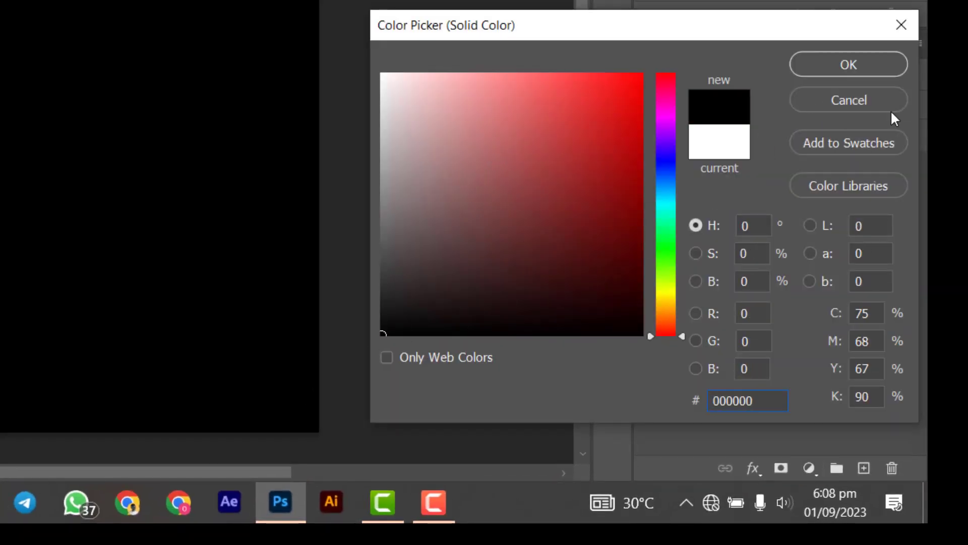
pyautogui.click(849, 66)
pyautogui.click(739, 255)
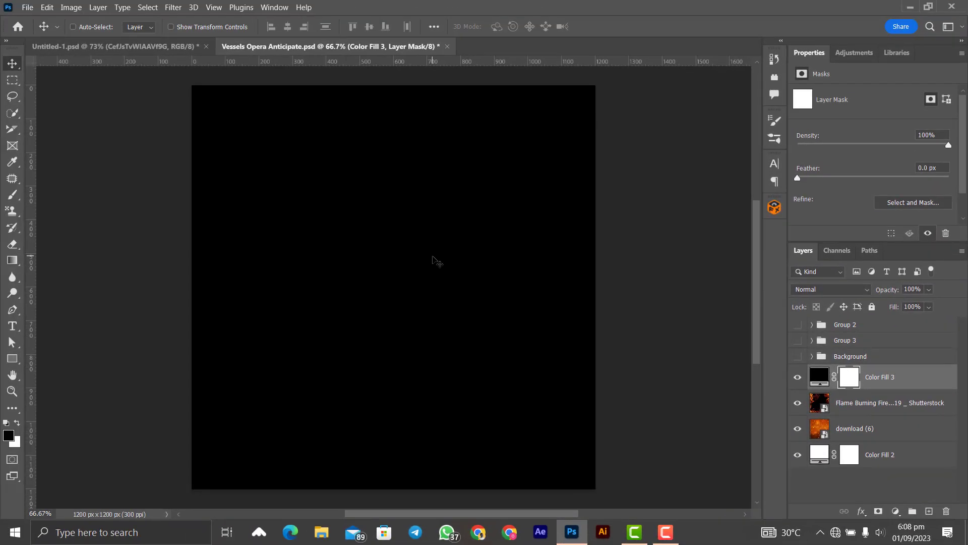
# - Paint black with a large soft round brush across the fill mask's top centre to reveal the fire
pyautogui.hotkey('ctrl', 'shift', 'd')
pyautogui.press('b')
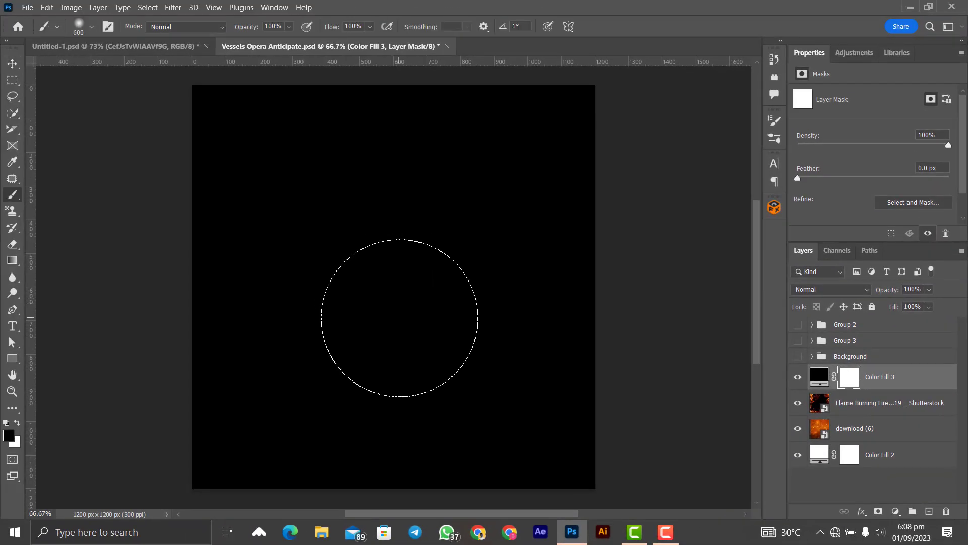
pyautogui.hotkey('ctrl', '-')
pyautogui.hotkey('ctrl', '-')
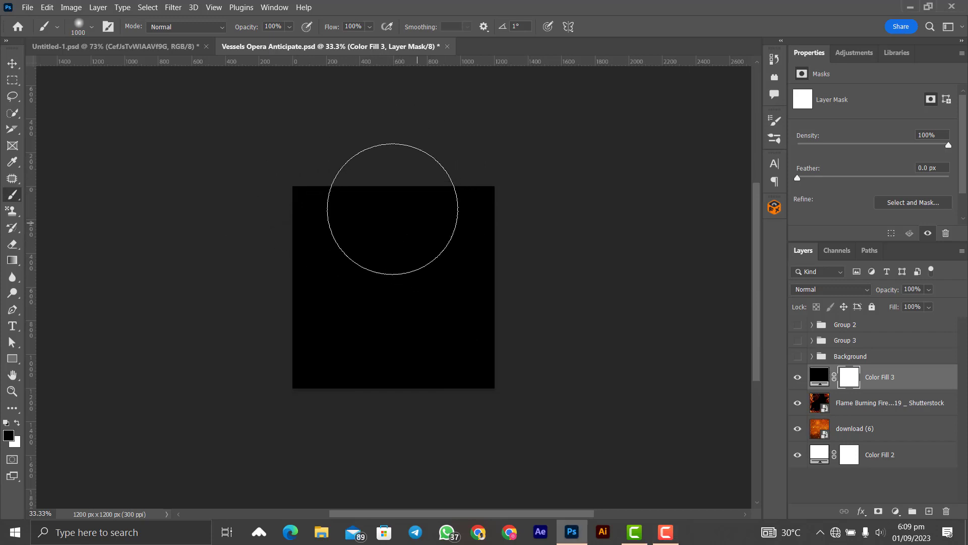
pyautogui.rightClick(408, 221)
pyautogui.click(415, 321)
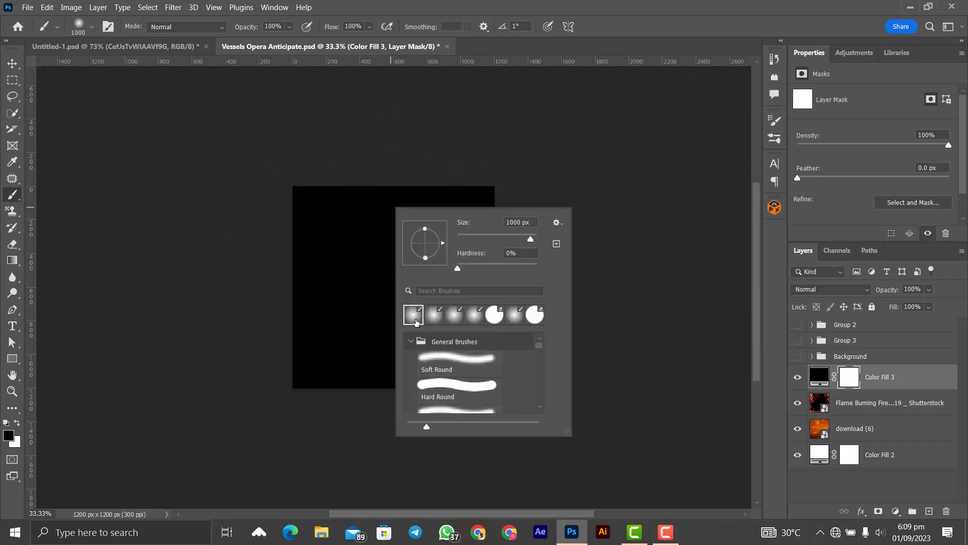
pyautogui.press('Return')
pyautogui.press(']')
pyautogui.moveTo(392, 221)
pyautogui.mouseDown()
pyautogui.moveTo(393, 242)
pyautogui.moveTo(469, 250)
pyautogui.mouseUp()
# - Lower the Color Fill 3 layer's opacity to 80%
pyautogui.press('v')
pyautogui.hotkey('ctrl', '+')
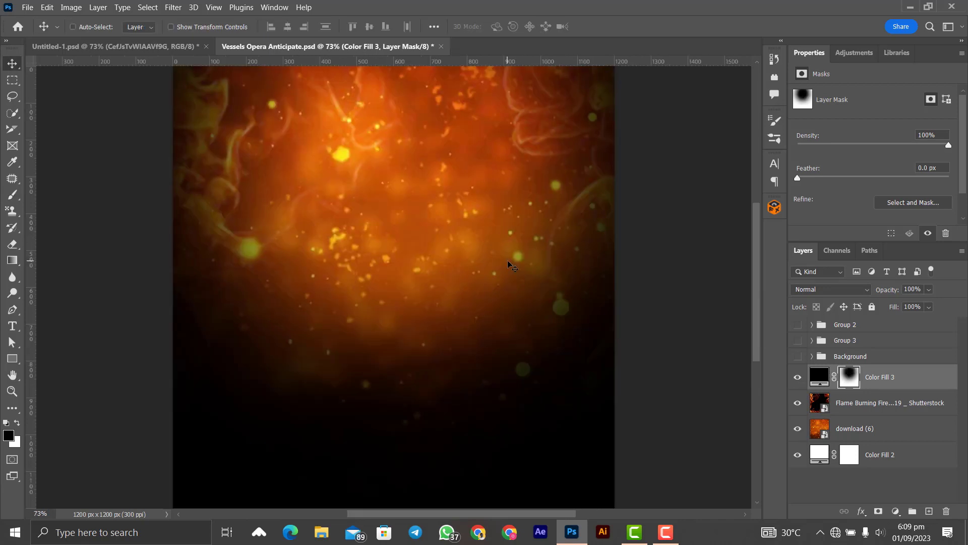
pyautogui.click(929, 290)
pyautogui.moveTo(932, 305); pyautogui.dragTo(930, 305)
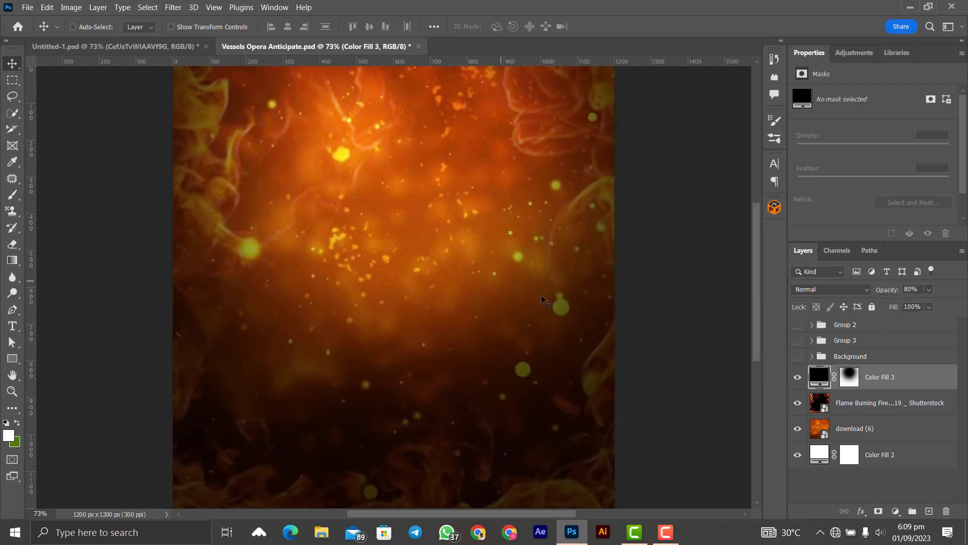
# - Place the reverend's portrait PNG into the flyer as an embedded image
pyautogui.click(27, 7)
pyautogui.click(32, 245)
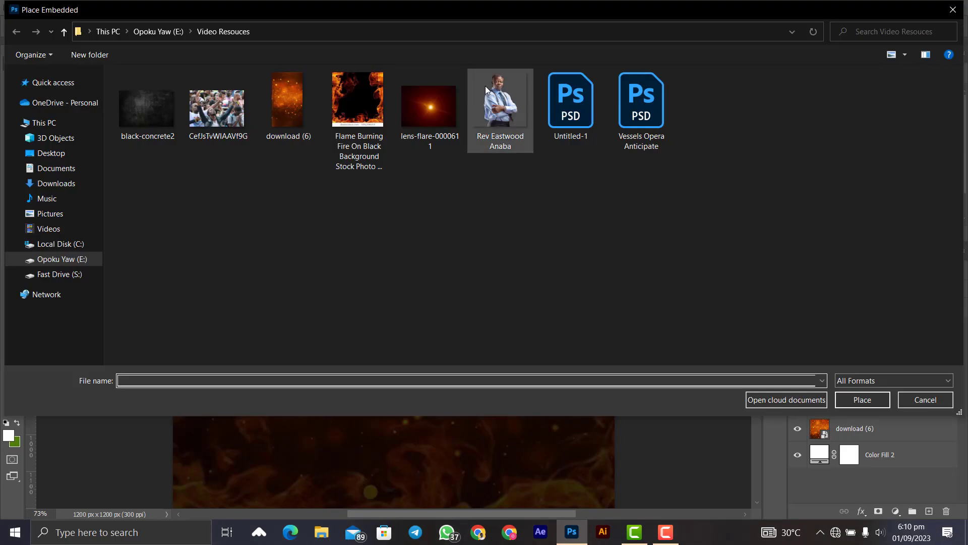
pyautogui.doubleClick(486, 86)
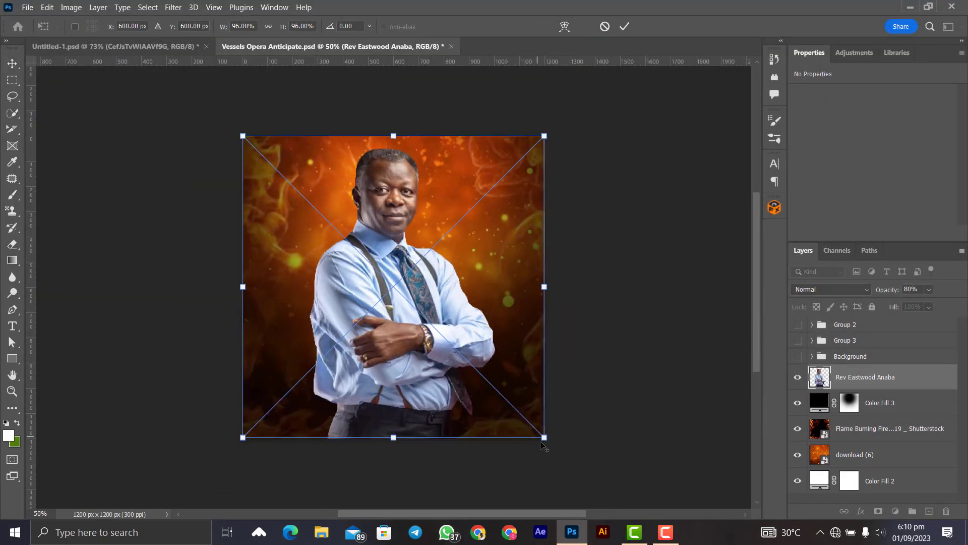
# - Scale the portrait to about 57% and position it in the upper centre
pyautogui.moveTo(545, 437); pyautogui.dragTo(489, 378)
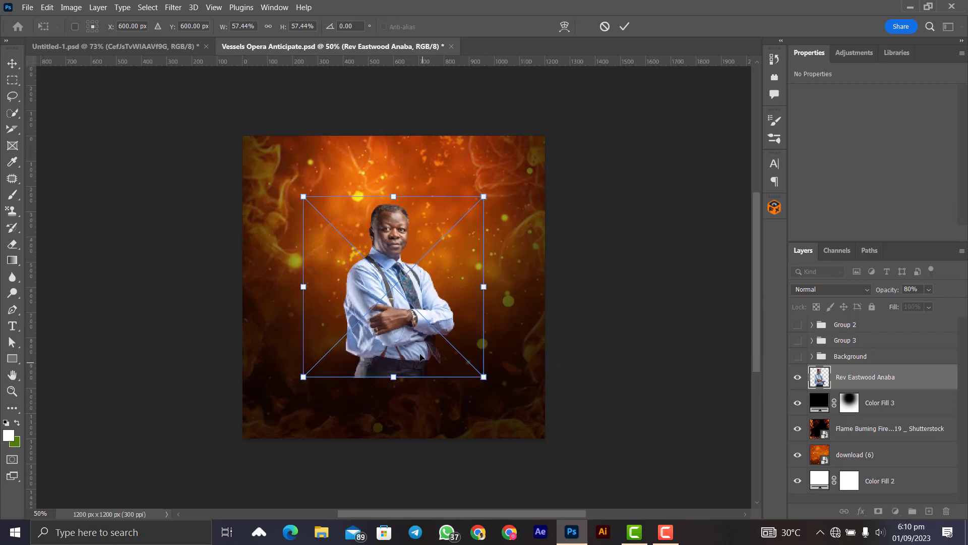
pyautogui.moveTo(421, 351); pyautogui.dragTo(424, 311)
pyautogui.press('Return')
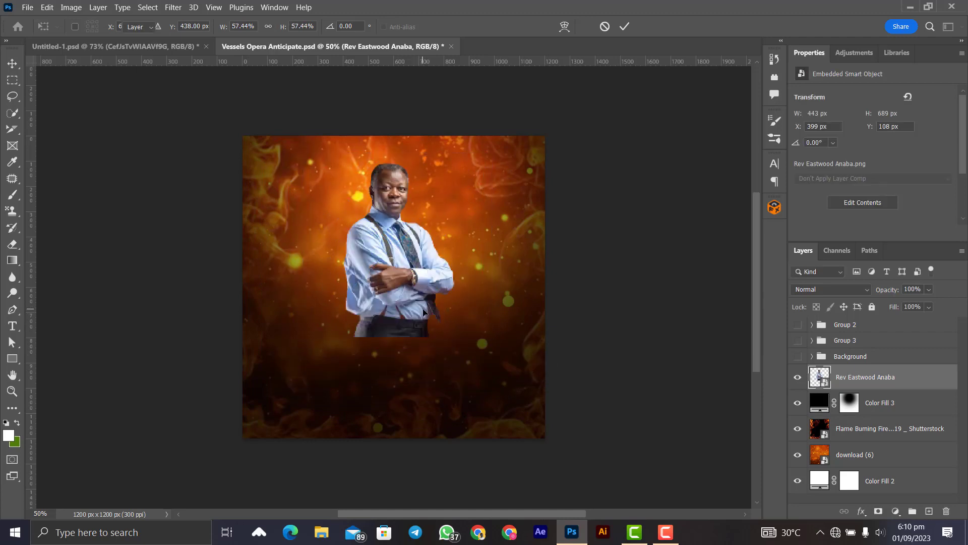
pyautogui.scroll(2, 424, 312)
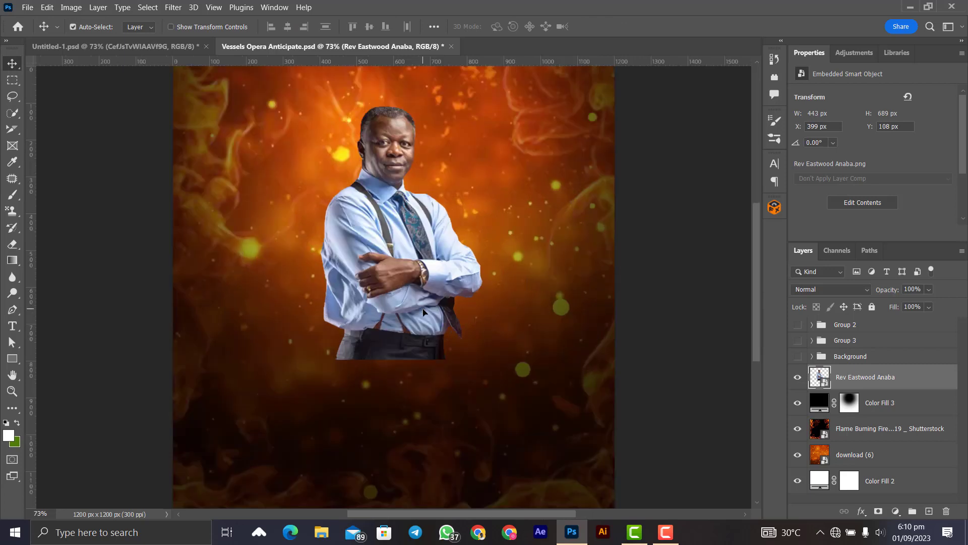
pyautogui.moveTo(402, 281); pyautogui.dragTo(399, 272)
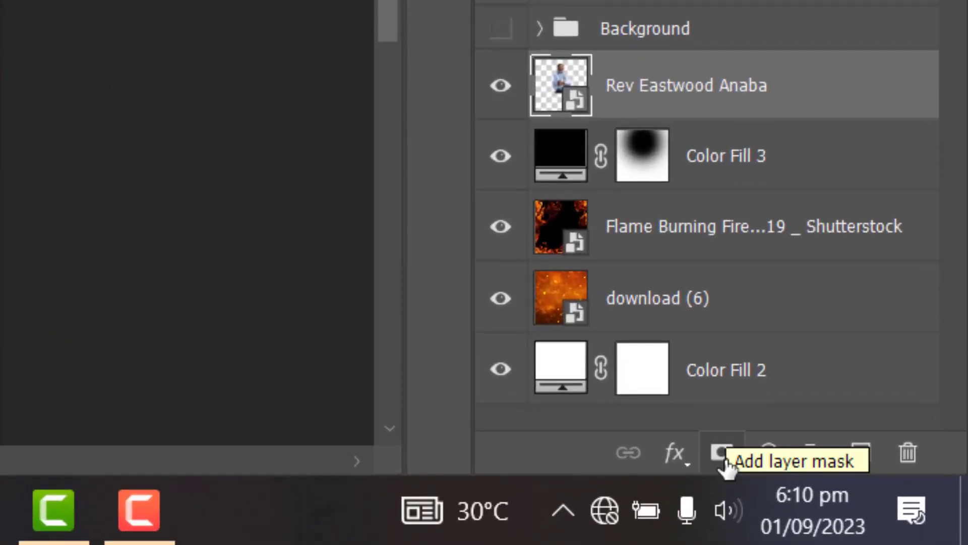
pyautogui.click(723, 452)
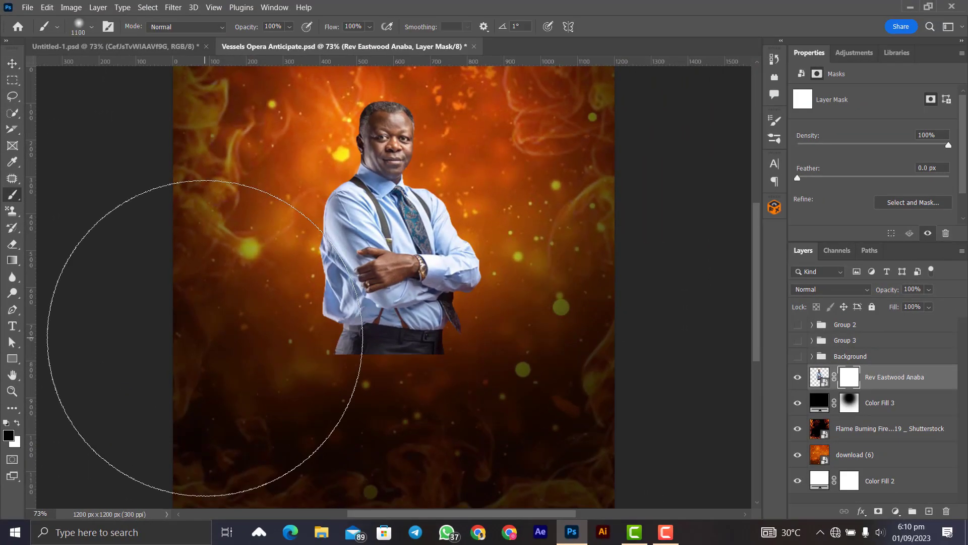
pyautogui.rightClick(363, 382)
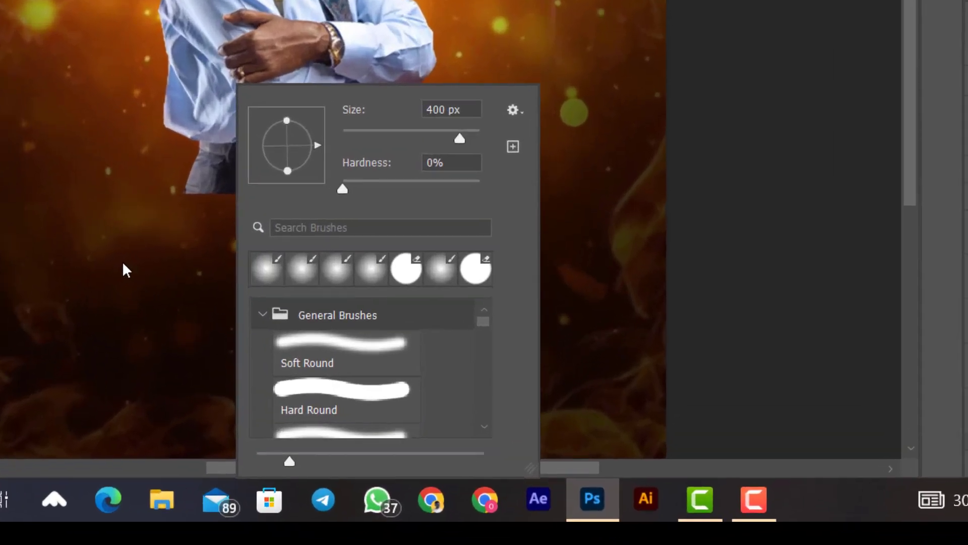
pyautogui.press('Return')
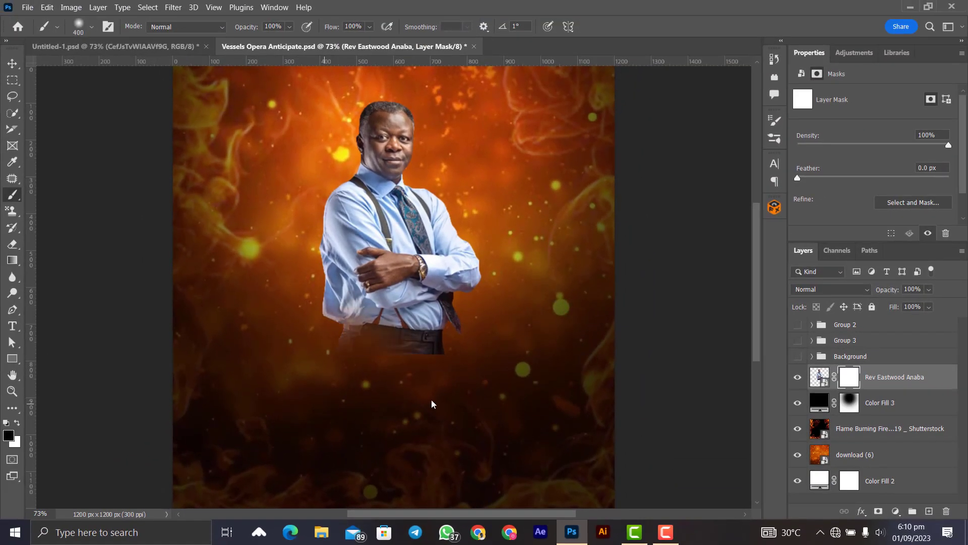
pyautogui.moveTo(439, 402); pyautogui.dragTo(230, 357)
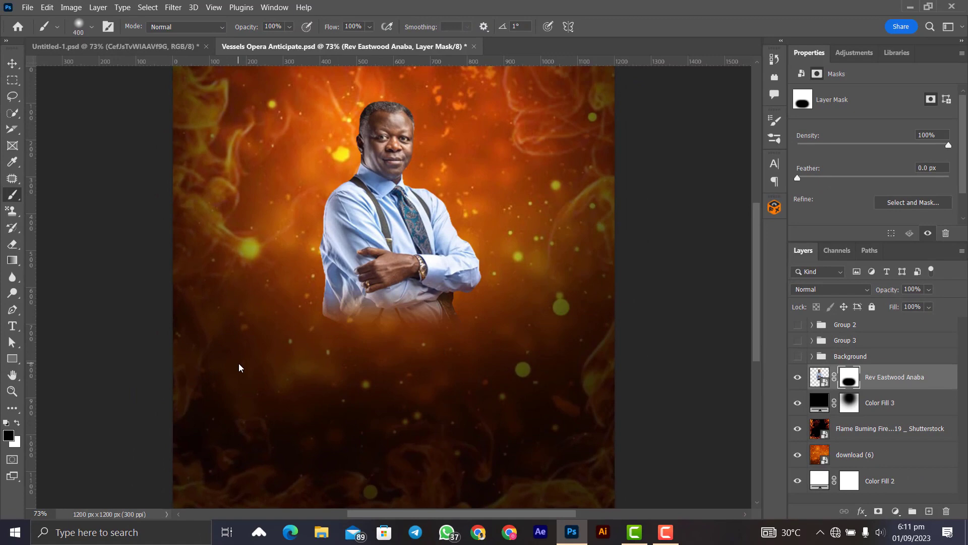
pyautogui.press('v')
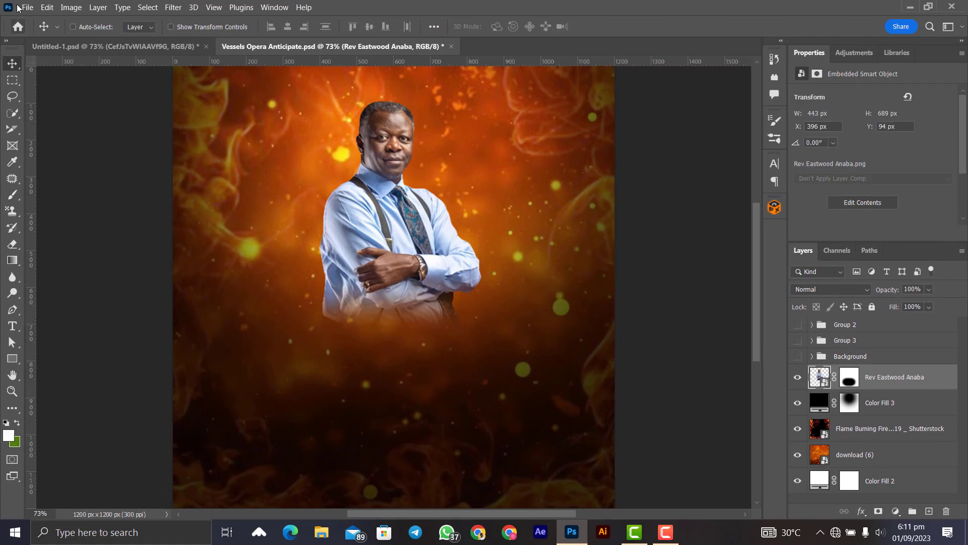
pyautogui.click(27, 7)
# - Place the lens-flare image as an embedded layer and move it upward
pyautogui.click(67, 246)
pyautogui.doubleClick(413, 122)
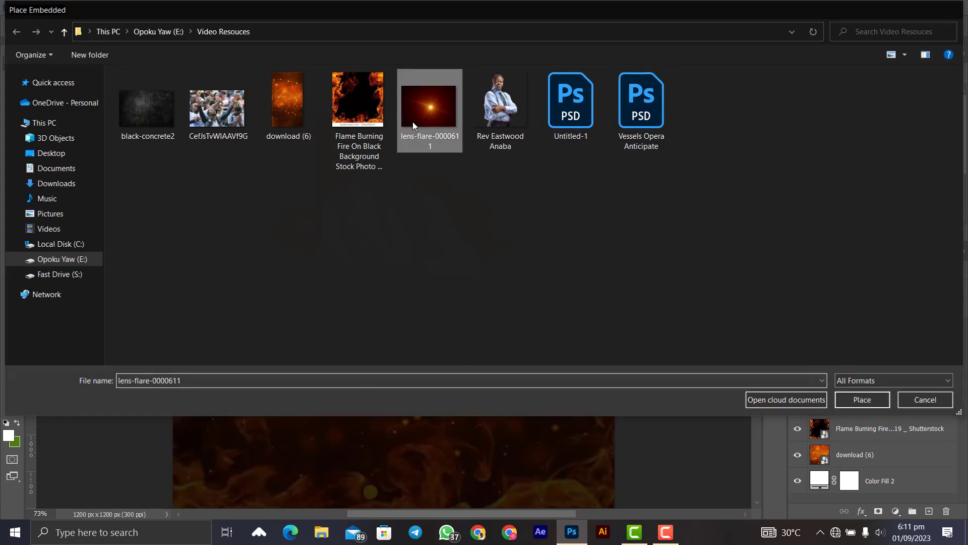
pyautogui.moveTo(469, 302); pyautogui.dragTo(463, 190)
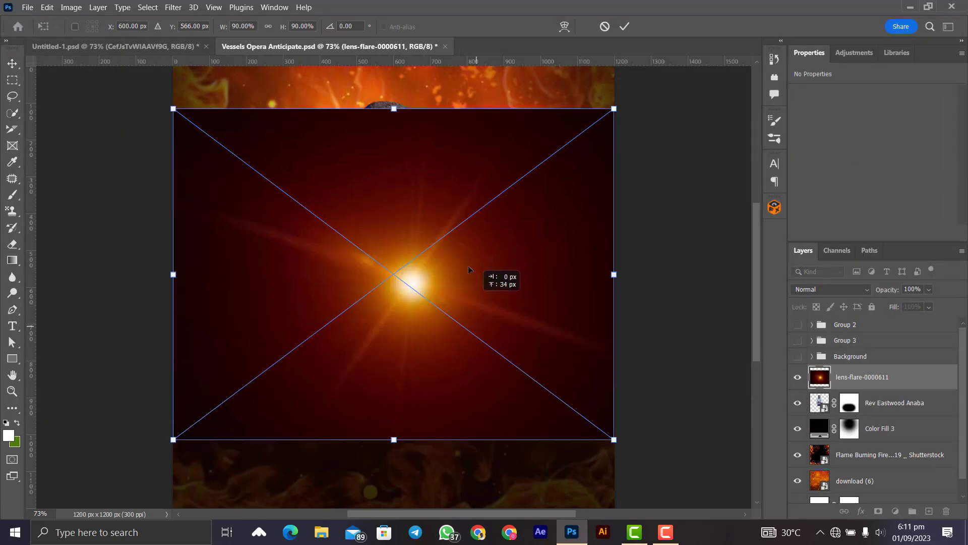
# - Move the lens-flare layer below Color Fill 3, blend it in Screen mode, and raise it slightly
pyautogui.moveTo(863, 377)
pyautogui.mouseDown()
pyautogui.moveTo(894, 436)
pyautogui.moveTo(893, 428)
pyautogui.mouseUp()
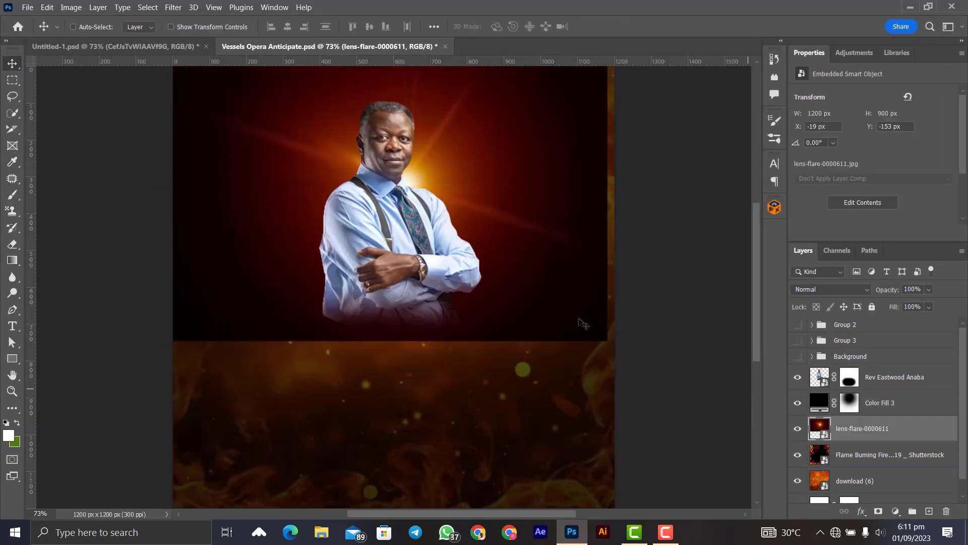
pyautogui.moveTo(486, 219)
pyautogui.mouseDown()
pyautogui.moveTo(497, 239)
pyautogui.moveTo(505, 226)
pyautogui.mouseUp()
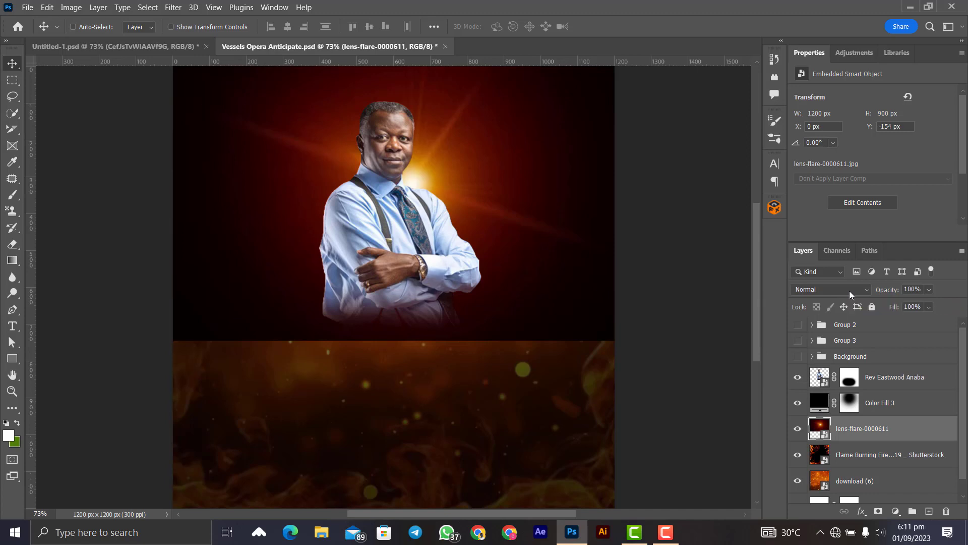
pyautogui.click(850, 291)
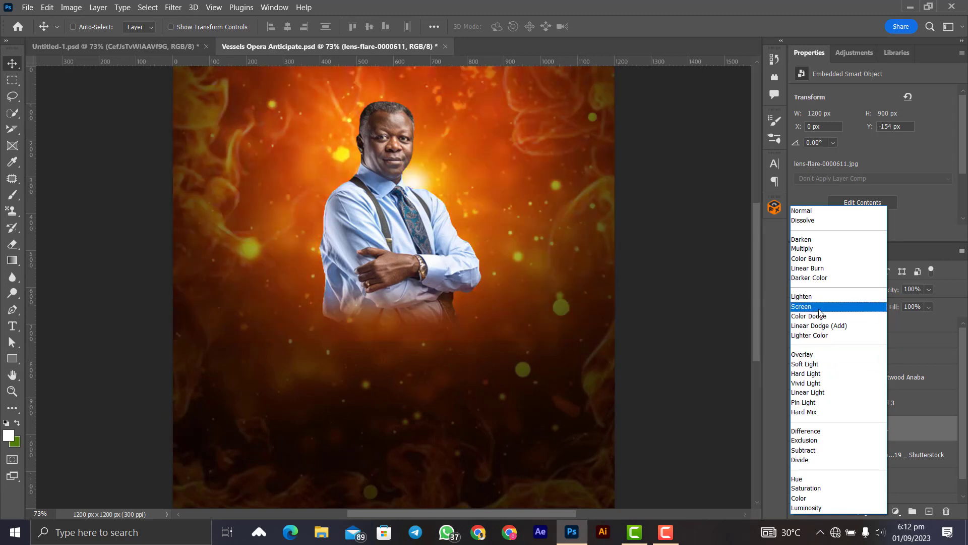
pyautogui.click(821, 306)
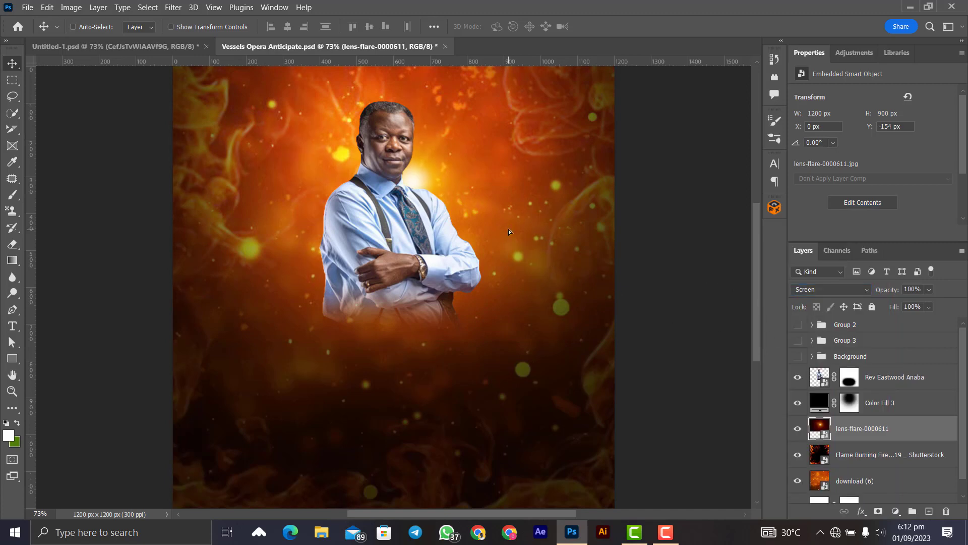
pyautogui.moveTo(509, 232); pyautogui.dragTo(508, 224)
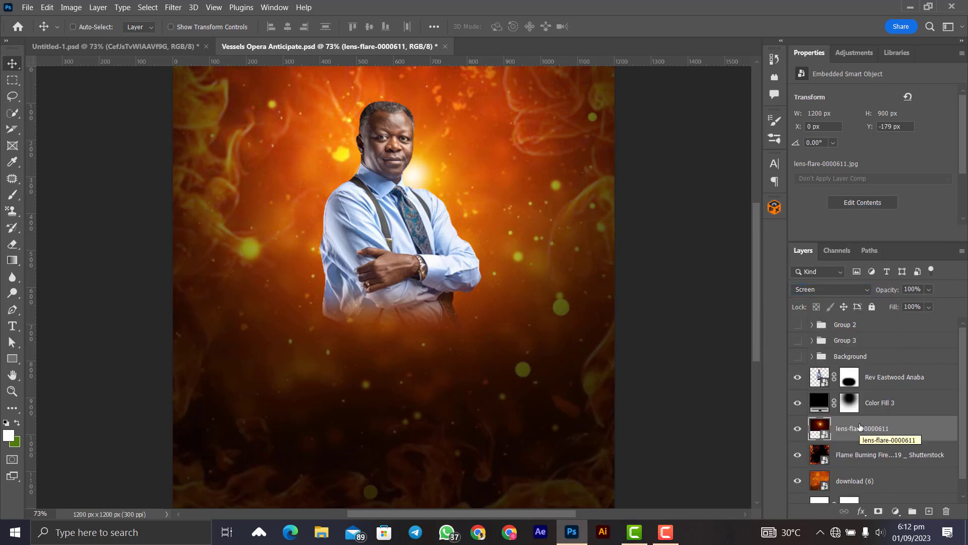
# - Duplicate the lens flare, move the copy above the portrait layer, and keep it in Screen mode
pyautogui.hotkey('ctrl', 'j')
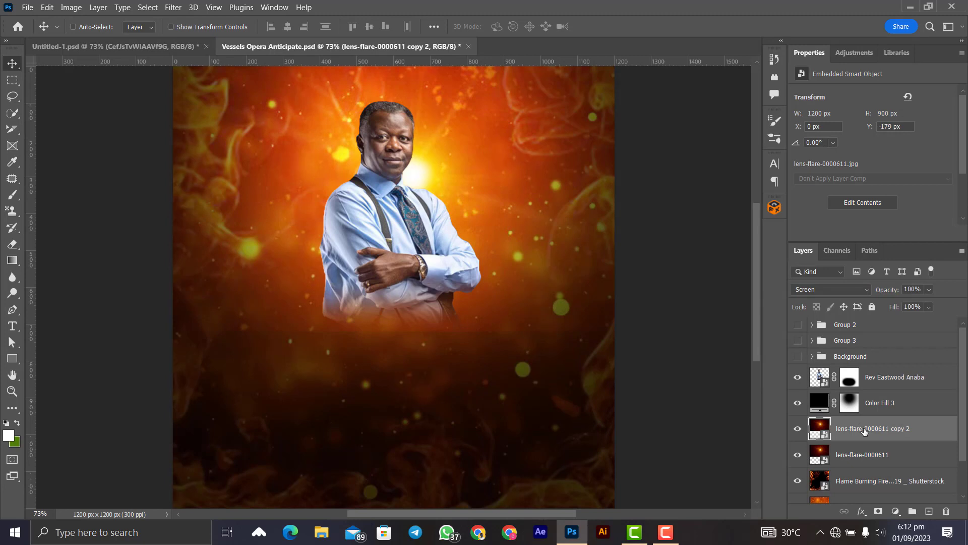
pyautogui.moveTo(865, 429); pyautogui.dragTo(871, 371)
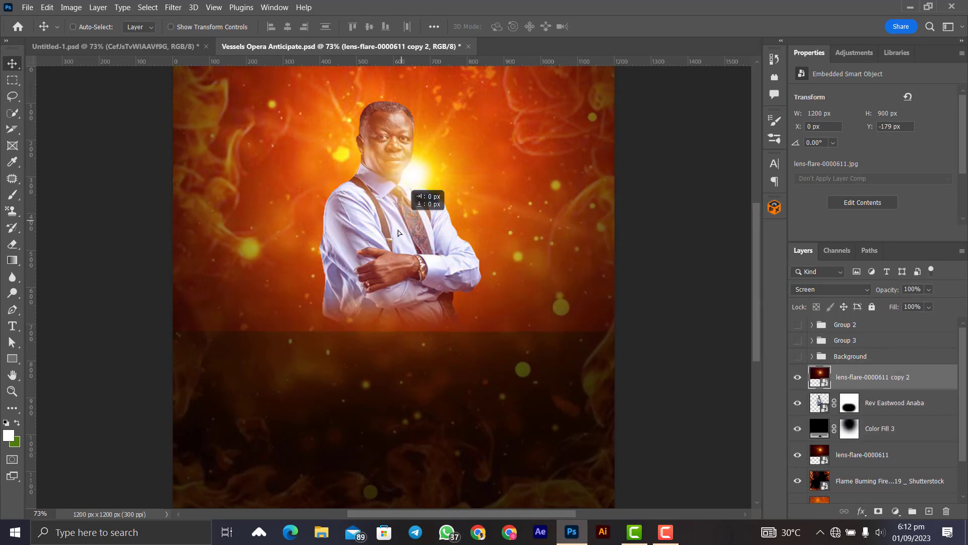
pyautogui.moveTo(398, 230); pyautogui.dragTo(410, 229)
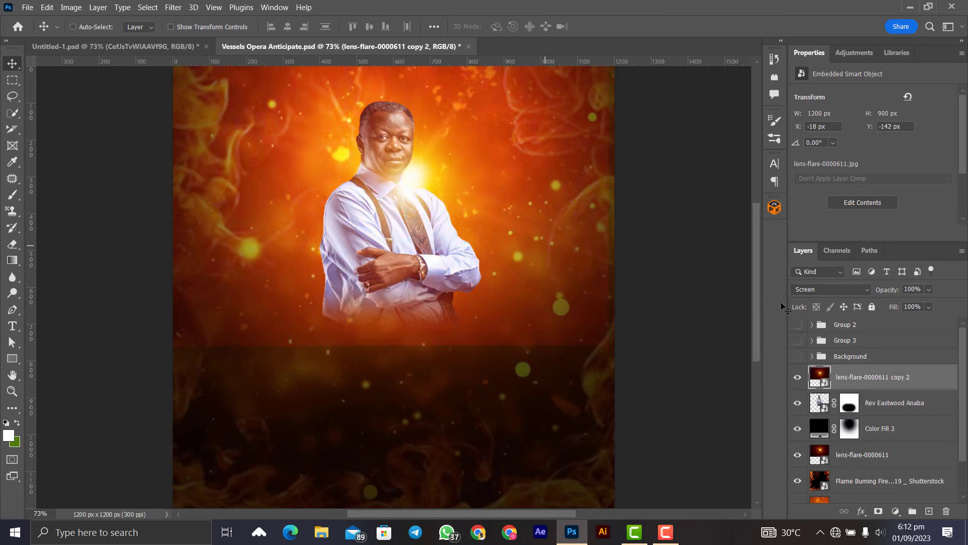
pyautogui.click(852, 286)
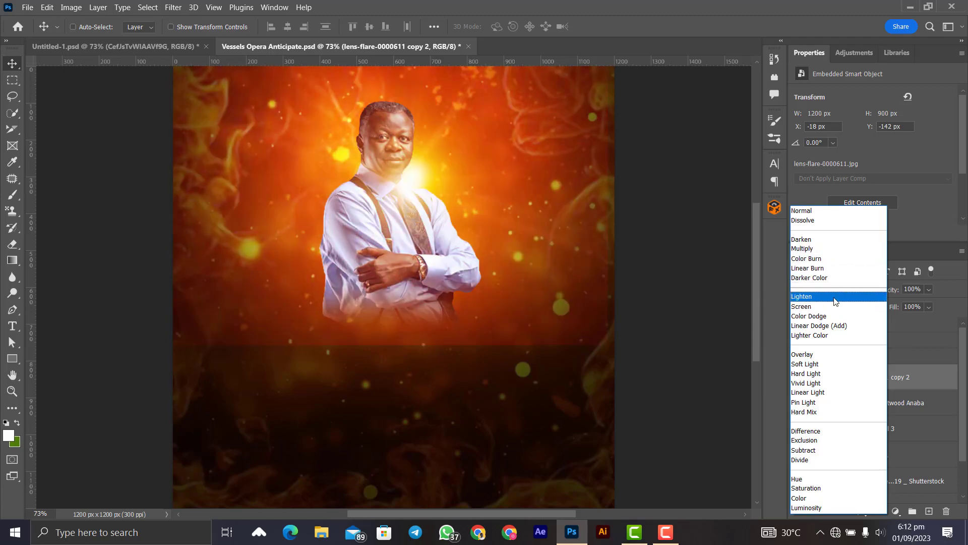
pyautogui.moveTo(390, 224)
pyautogui.mouseDown()
pyautogui.moveTo(399, 249)
pyautogui.moveTo(388, 238)
pyautogui.mouseUp()
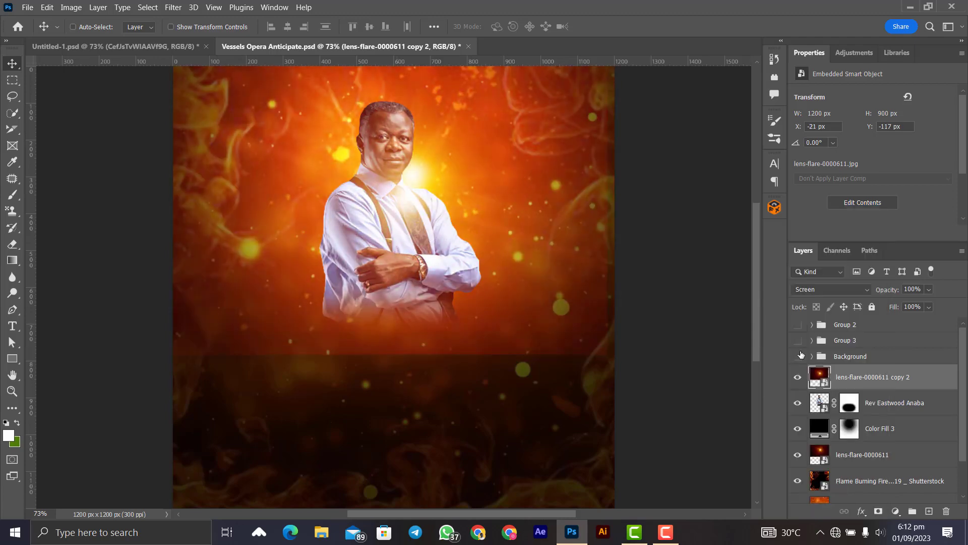
# - Mask out the flare copy's hard lower edge with a black brush and set its opacity to 80%
pyautogui.click(879, 511)
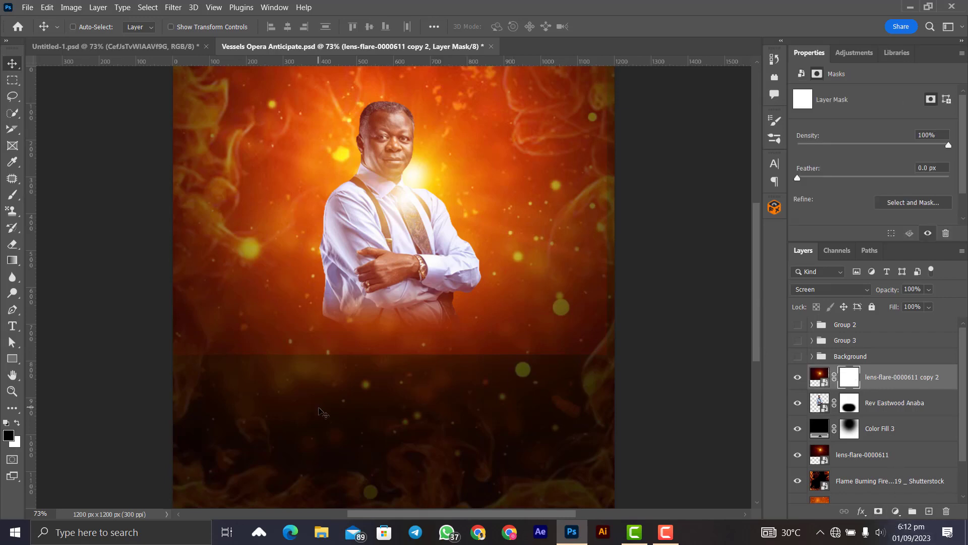
pyautogui.press('b')
pyautogui.moveTo(447, 388); pyautogui.dragTo(546, 77)
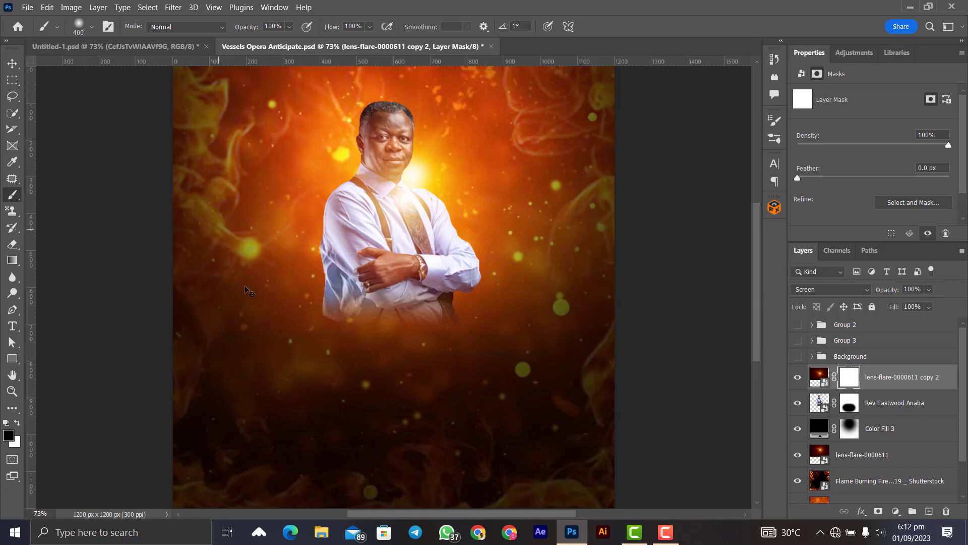
pyautogui.hotkey('ctrl', '2')
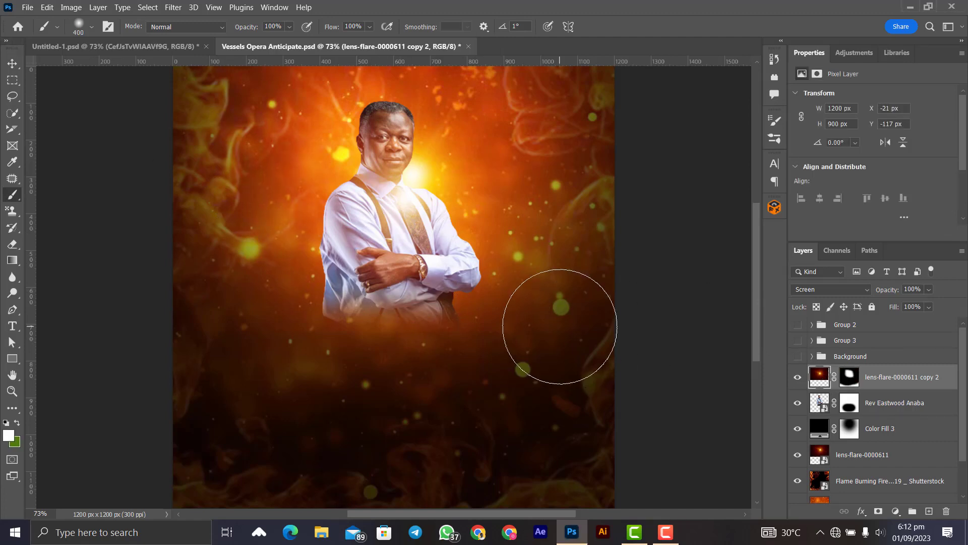
pyautogui.press('v')
pyautogui.press('8')
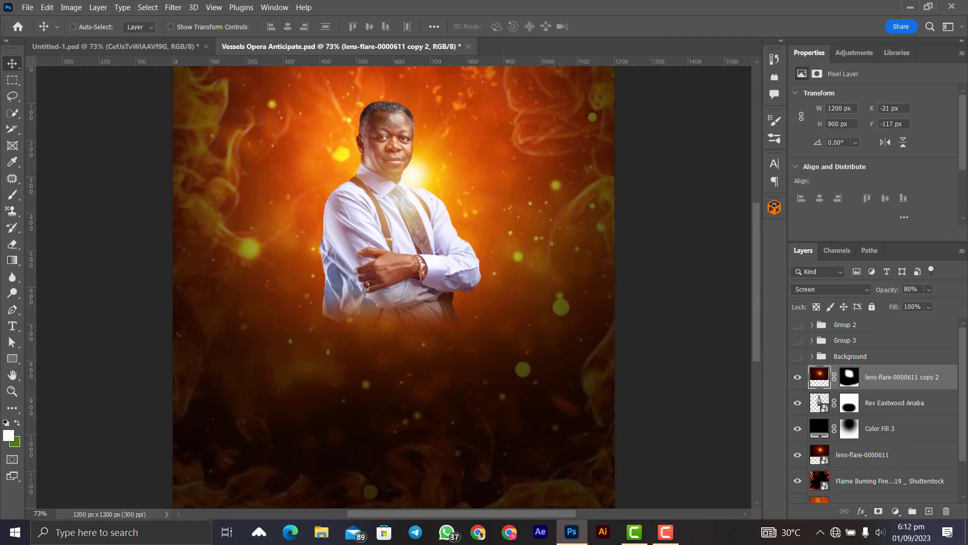
# - Nudge the original lens-flare layer slightly left and down
pyautogui.click(887, 403)
pyautogui.click(876, 455)
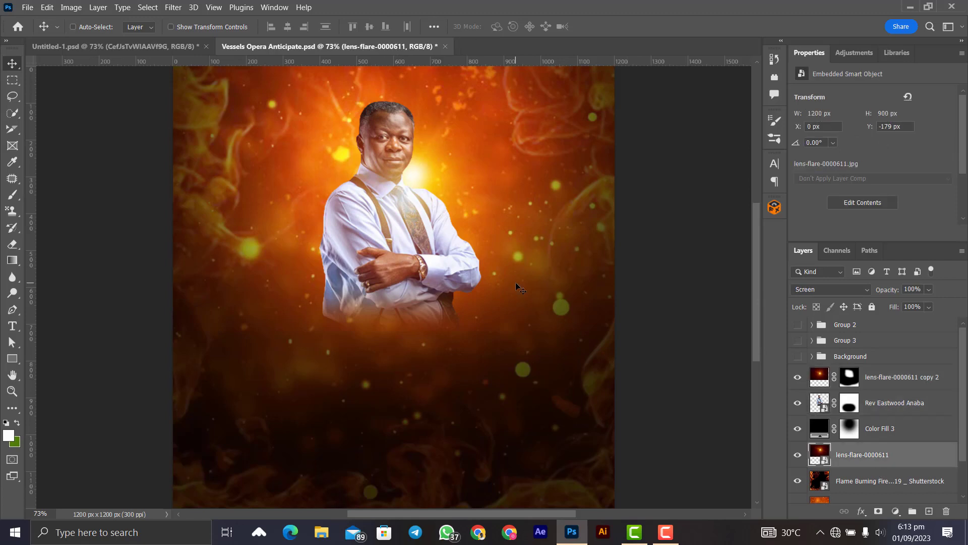
pyautogui.moveTo(515, 282); pyautogui.dragTo(512, 287)
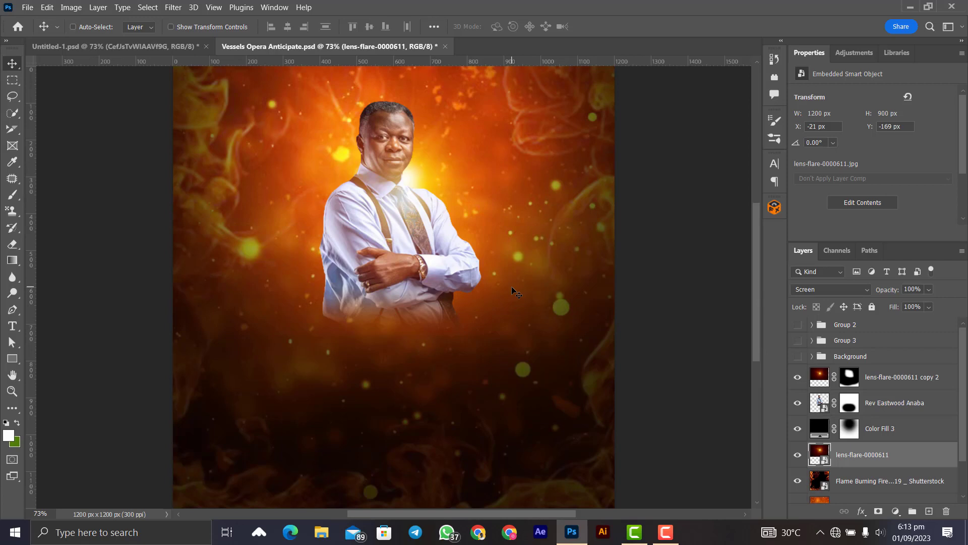
pyautogui.scroll(-1, 512, 291)
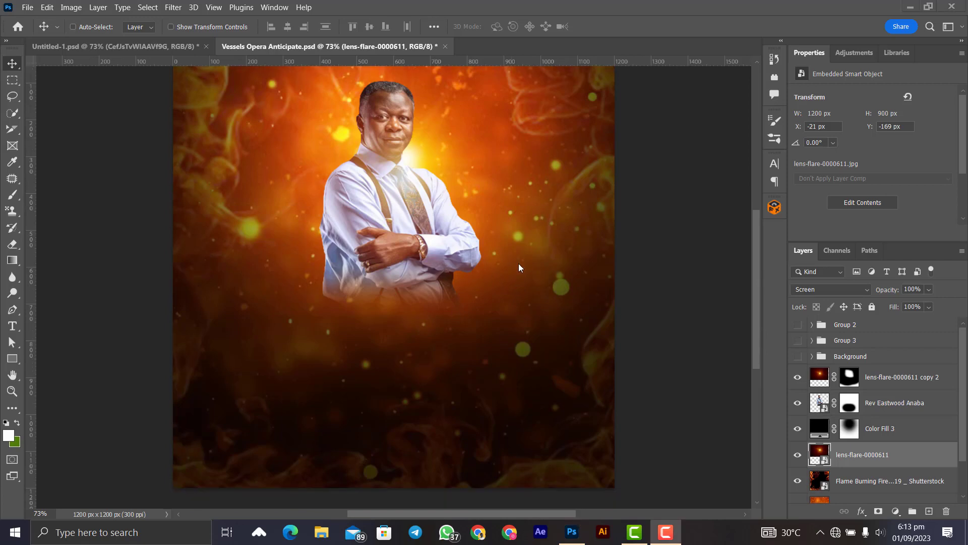
# - Turn on Group 2's visibility to show the 'Flames of the Altar' title
pyautogui.click(797, 325)
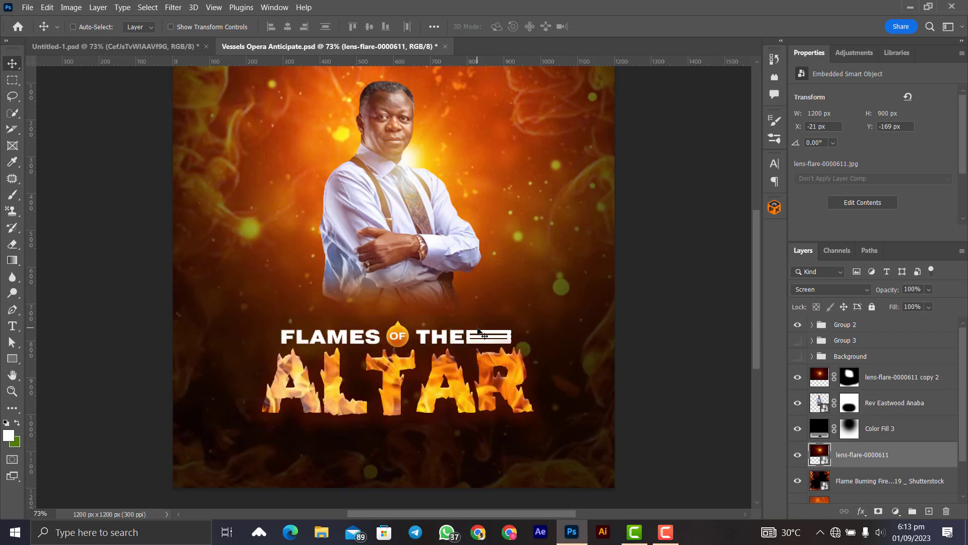
pyautogui.scroll(1, 478, 331)
pyautogui.scroll(1, 478, 332)
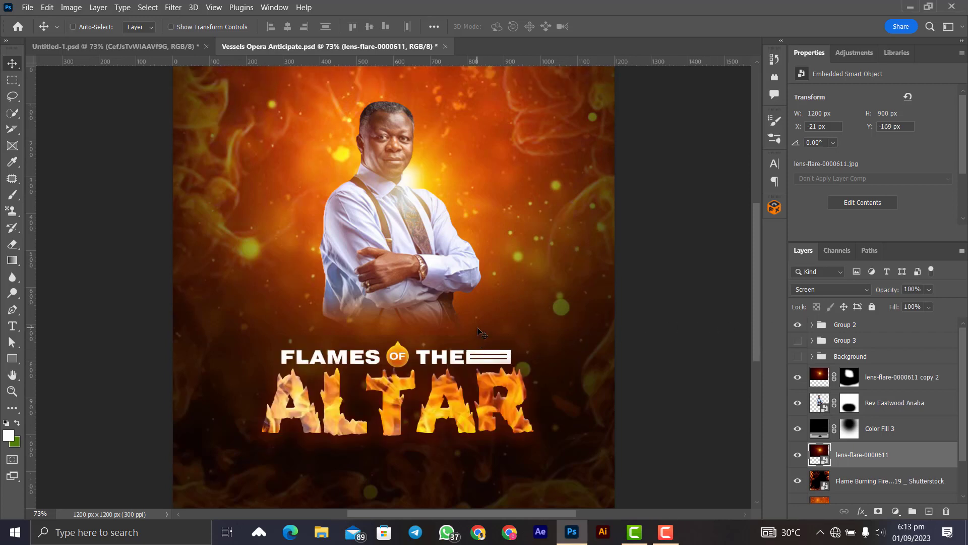